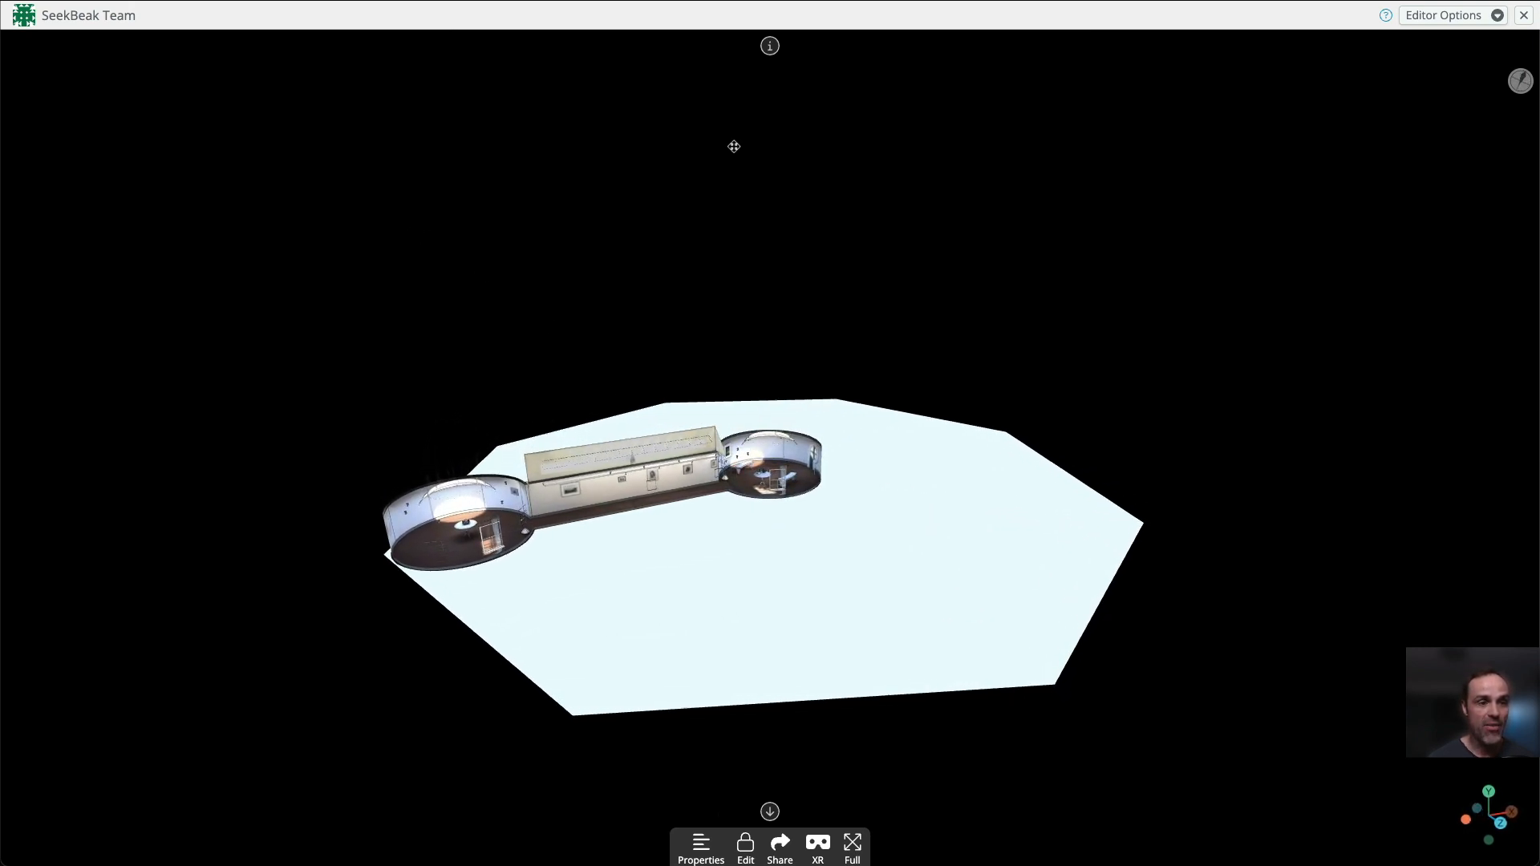
Move the camera to a point on the floor inside the nearer round room of the art gallery model.
left_click(769, 46)
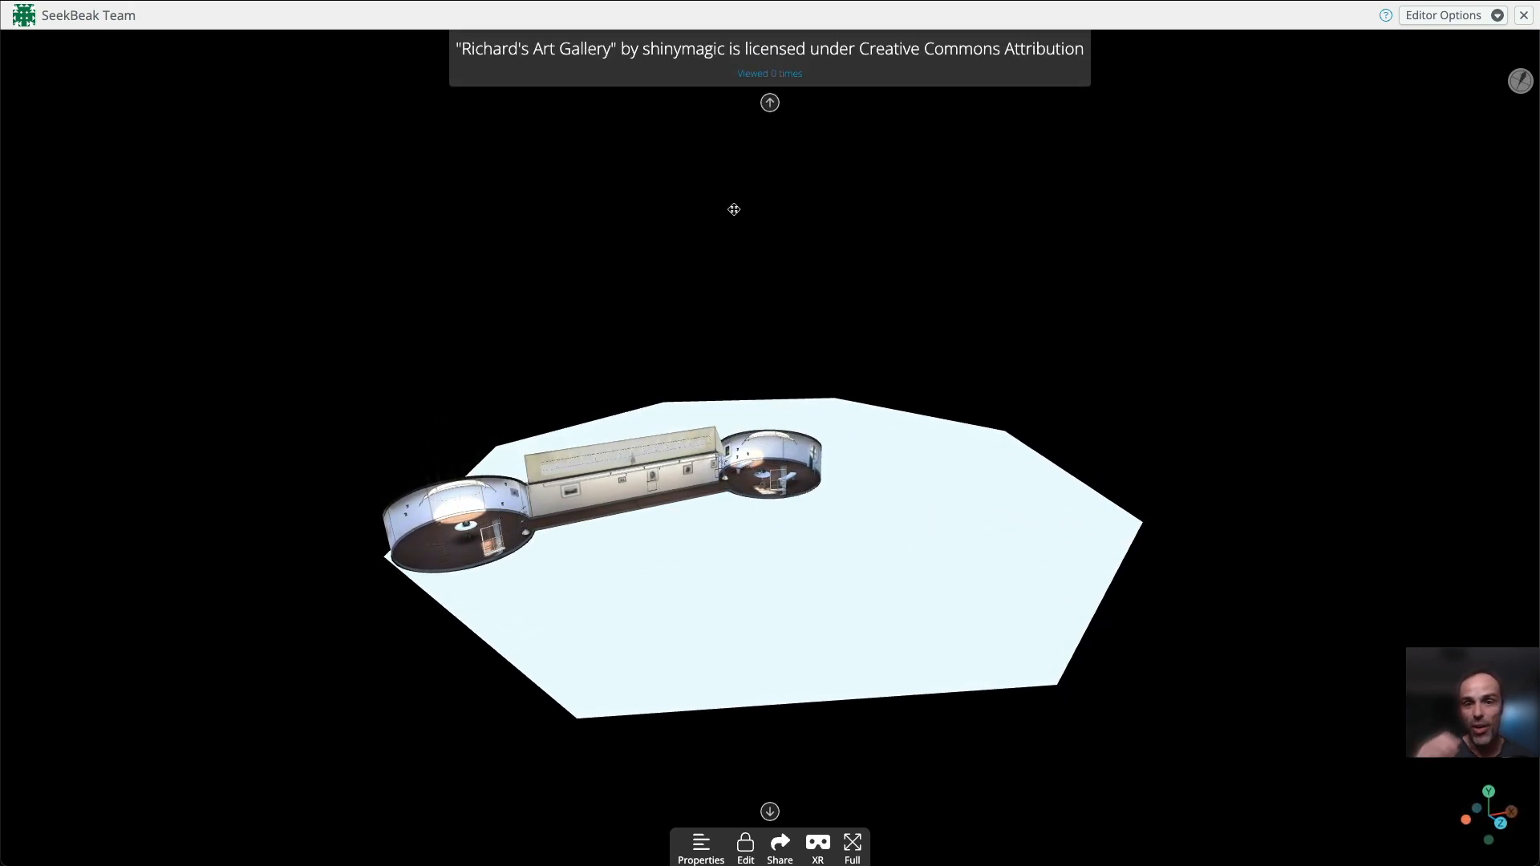
left_click_drag(638, 512, 653, 581)
left_click_drag(755, 581, 806, 536)
scroll(806, 536, "up", 5)
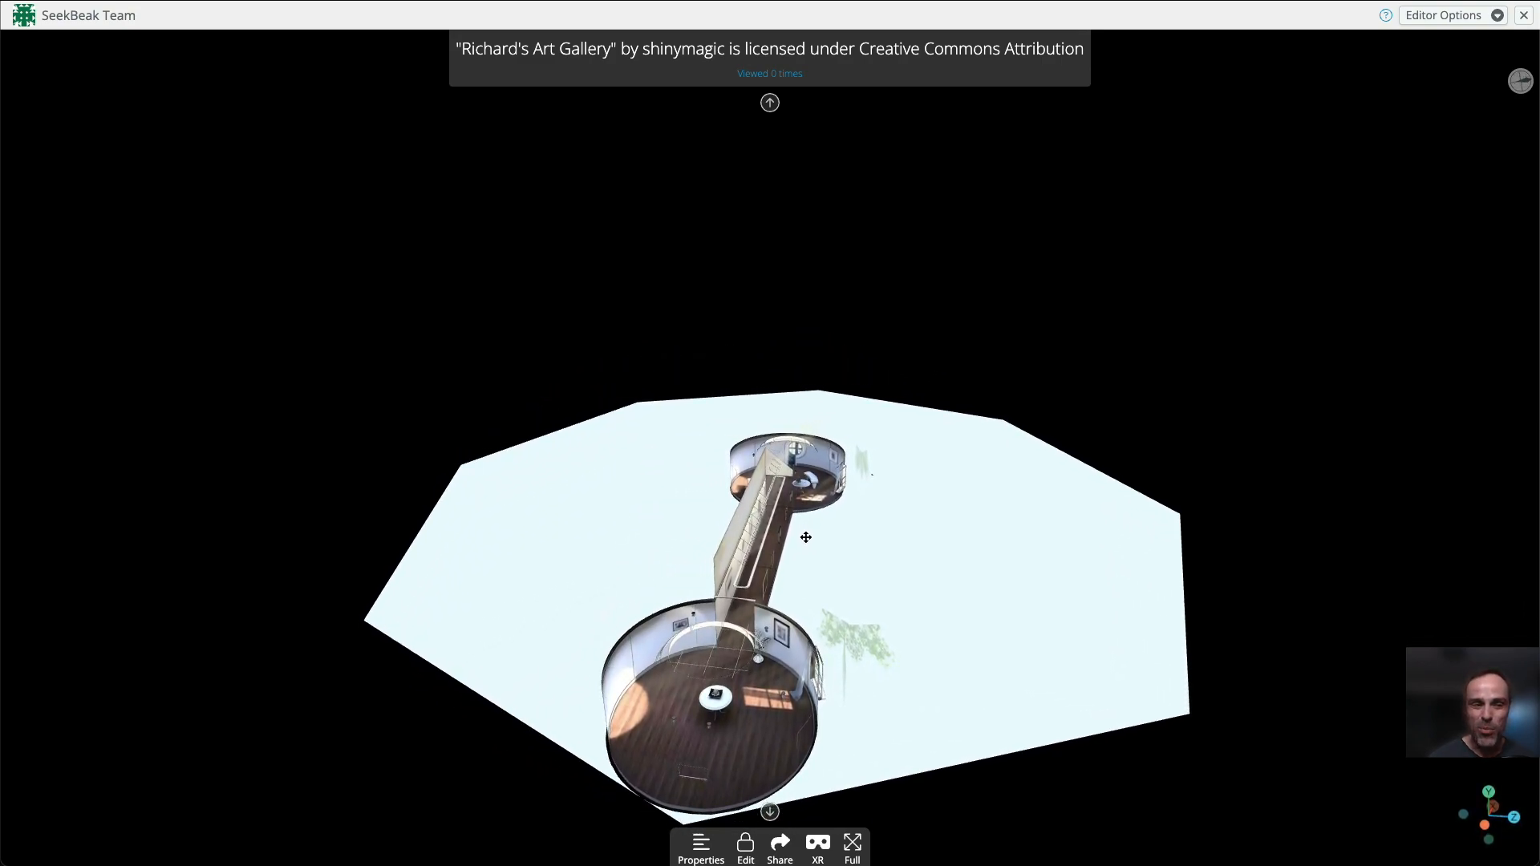
key("q")
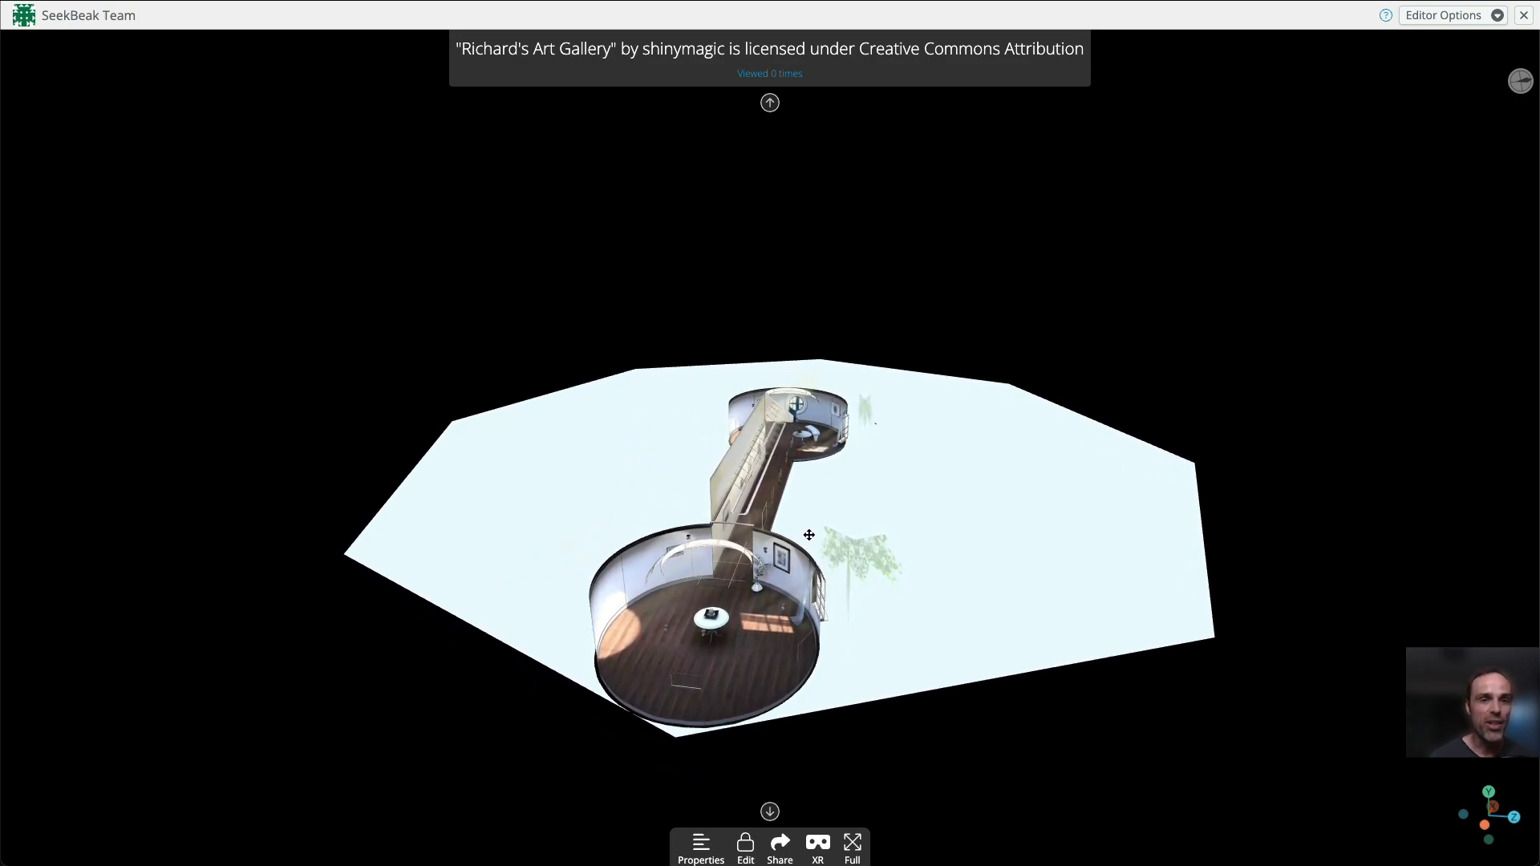
left_click(1448, 15)
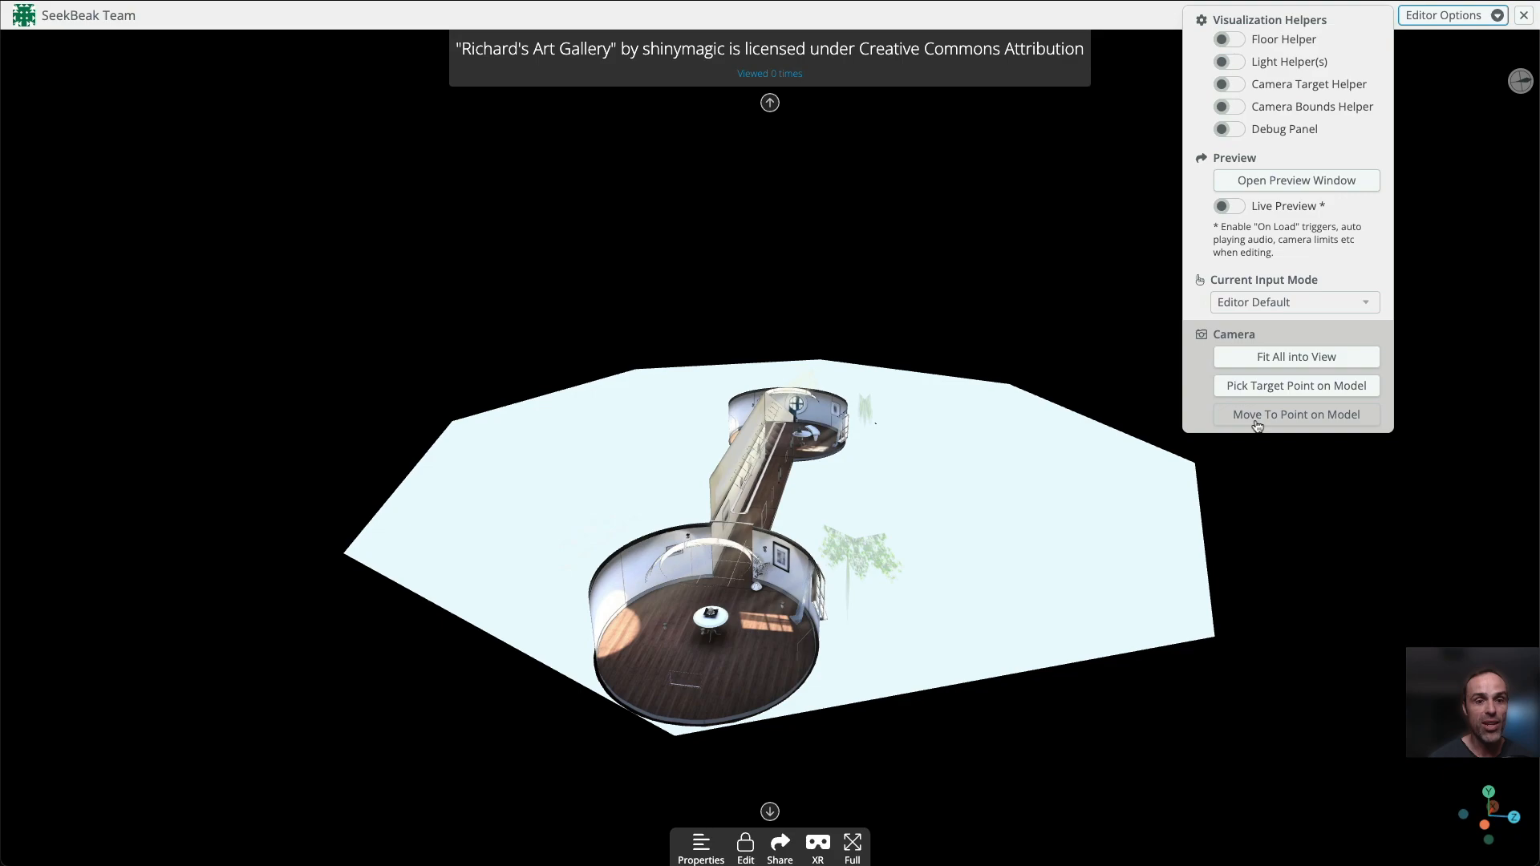
left_click(1297, 415)
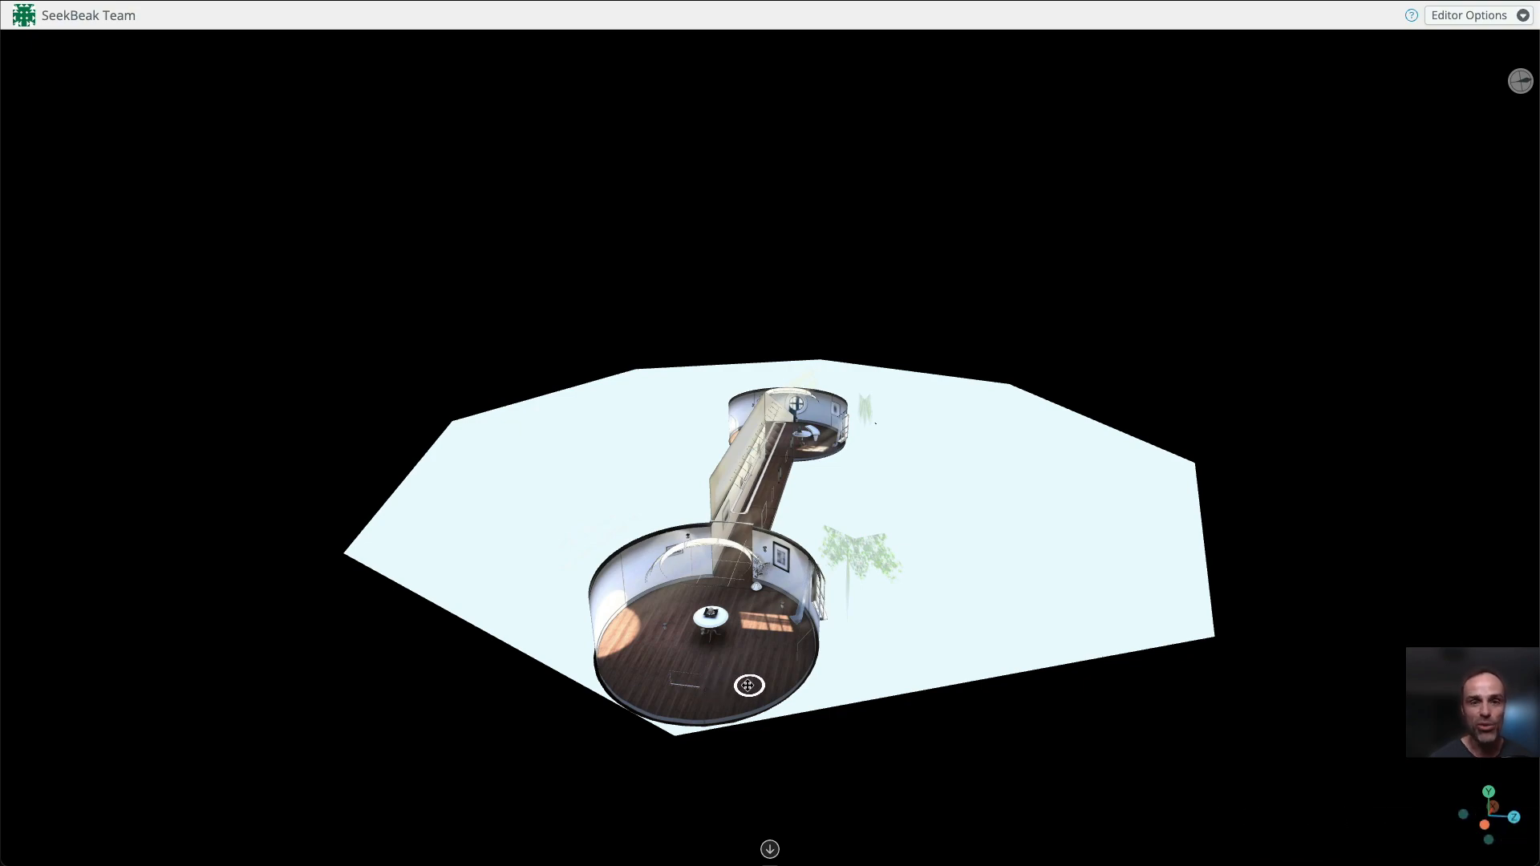
left_click(748, 686)
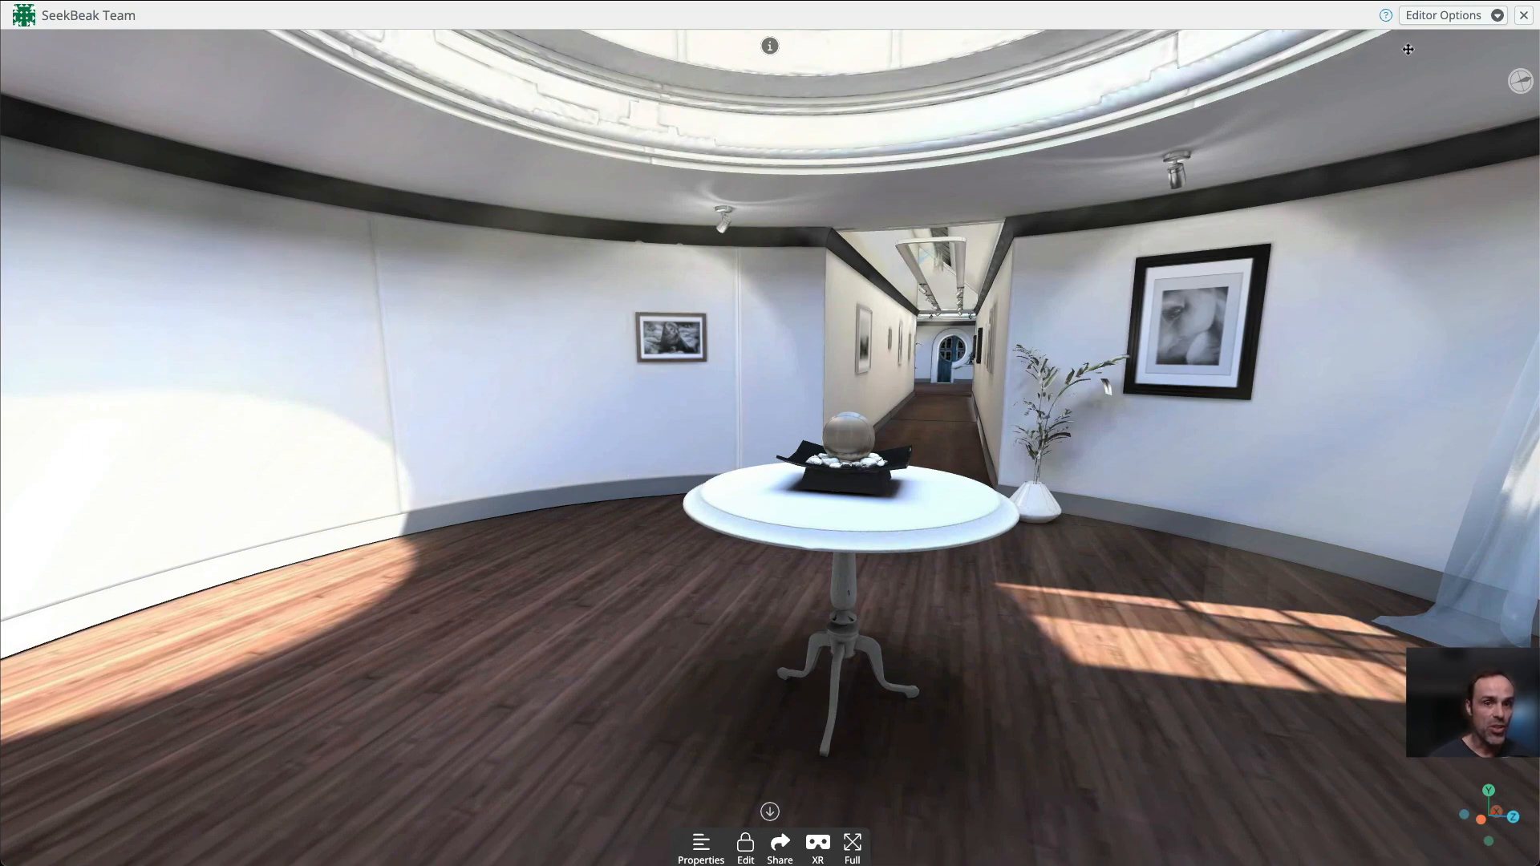
Review the available input modes in the editor options, keeping Editor Default.
left_click(1444, 16)
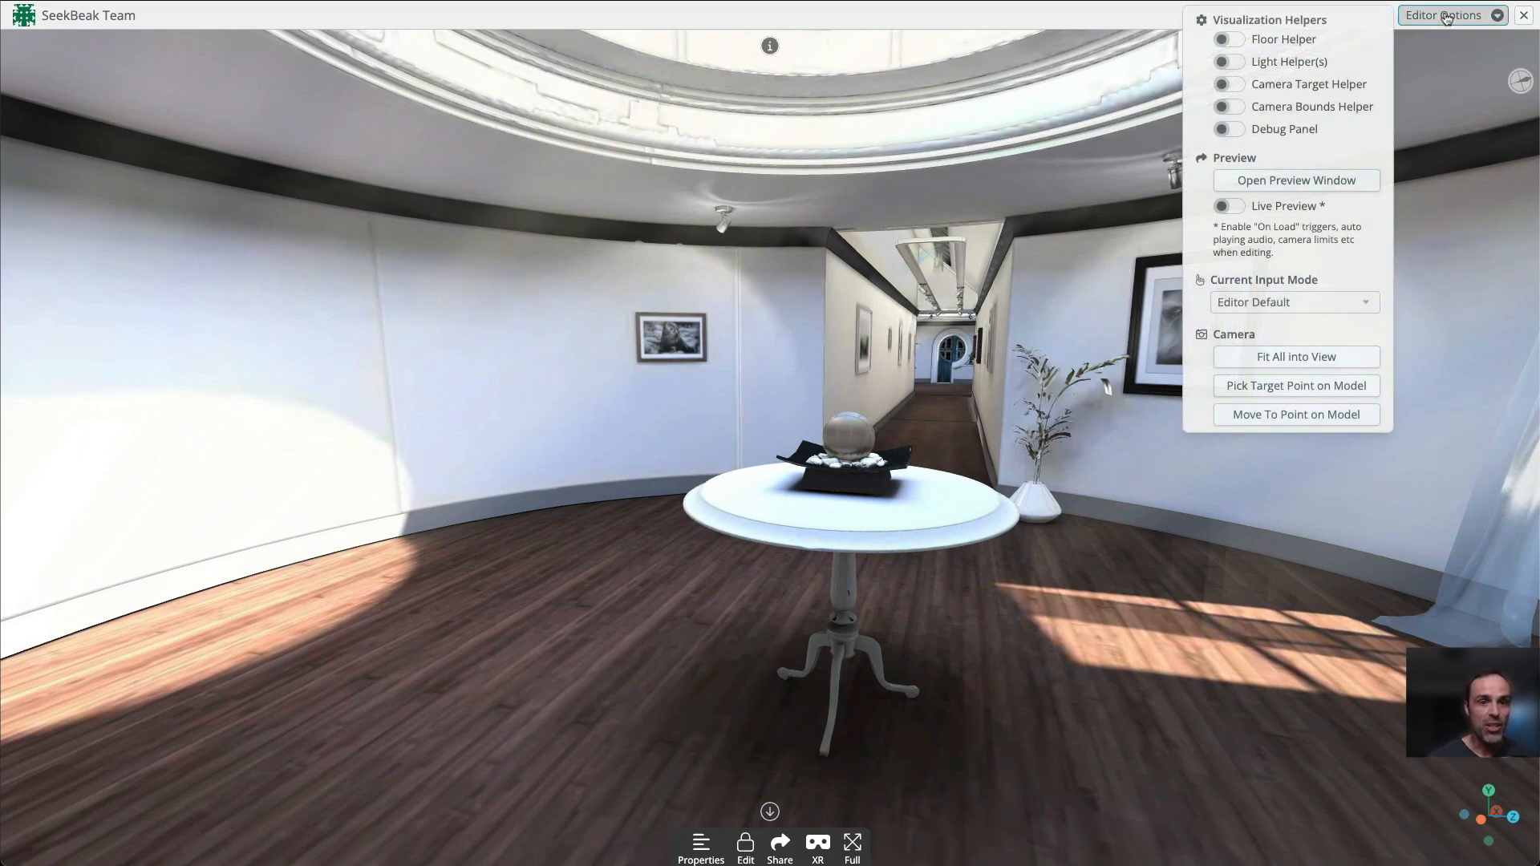
left_click(1265, 309)
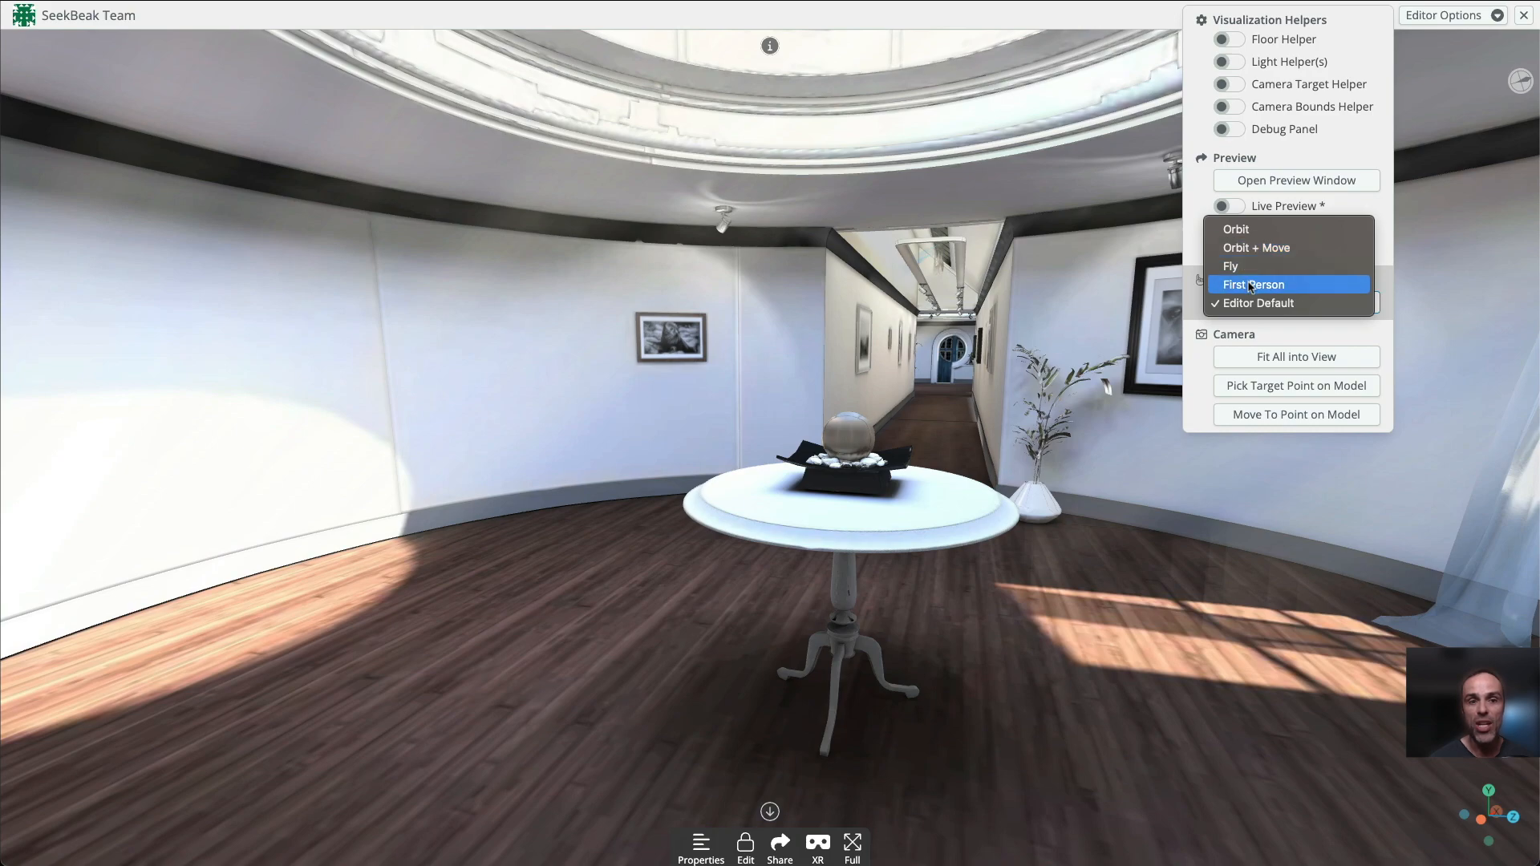
left_click(1189, 197)
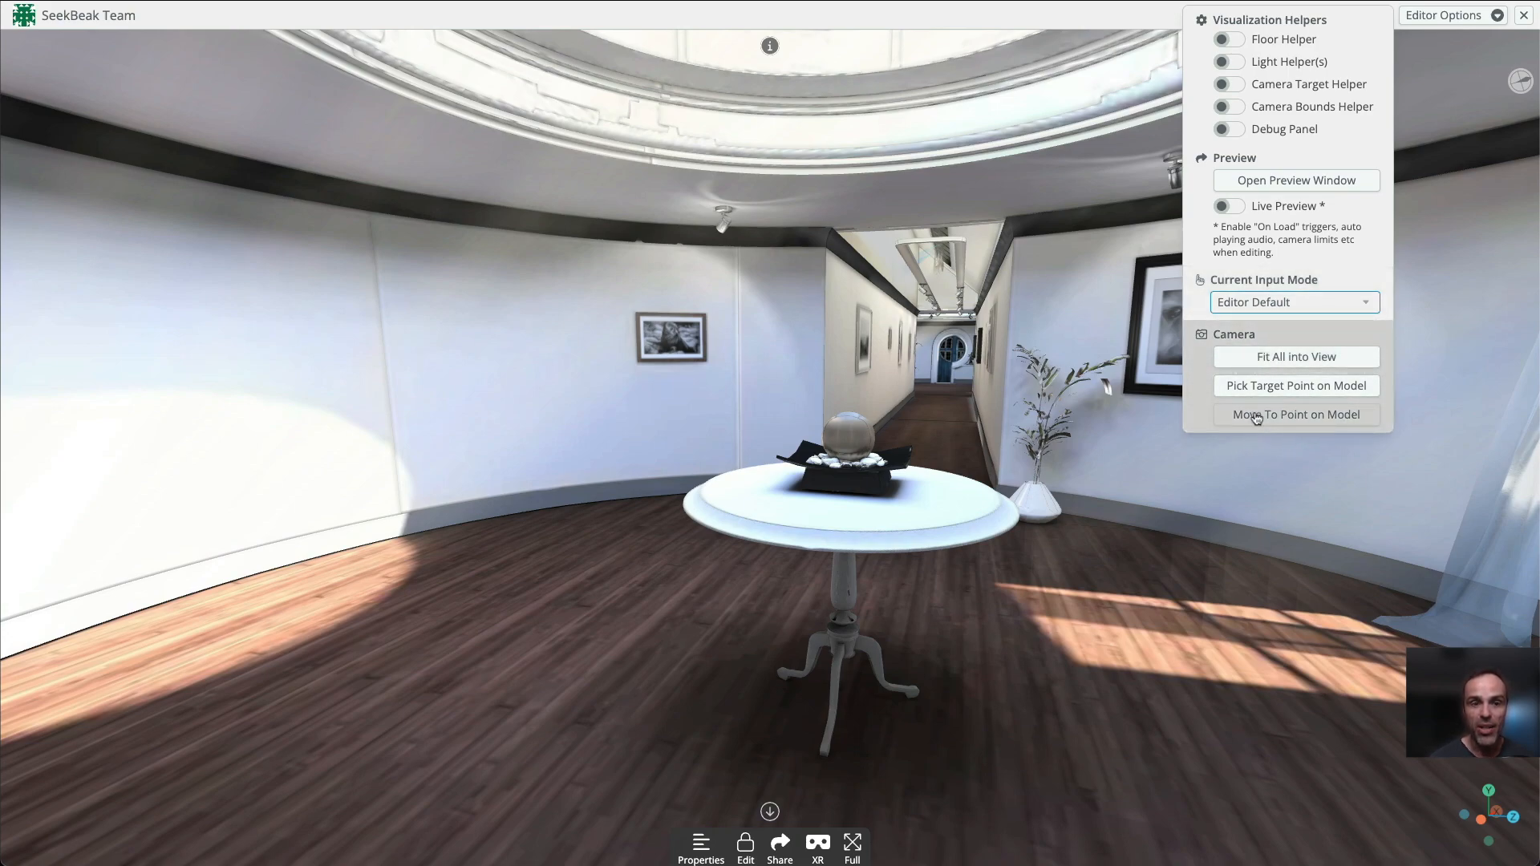
Fit the whole gallery into view and move the camera to a point inside the far round room.
left_click(1267, 367)
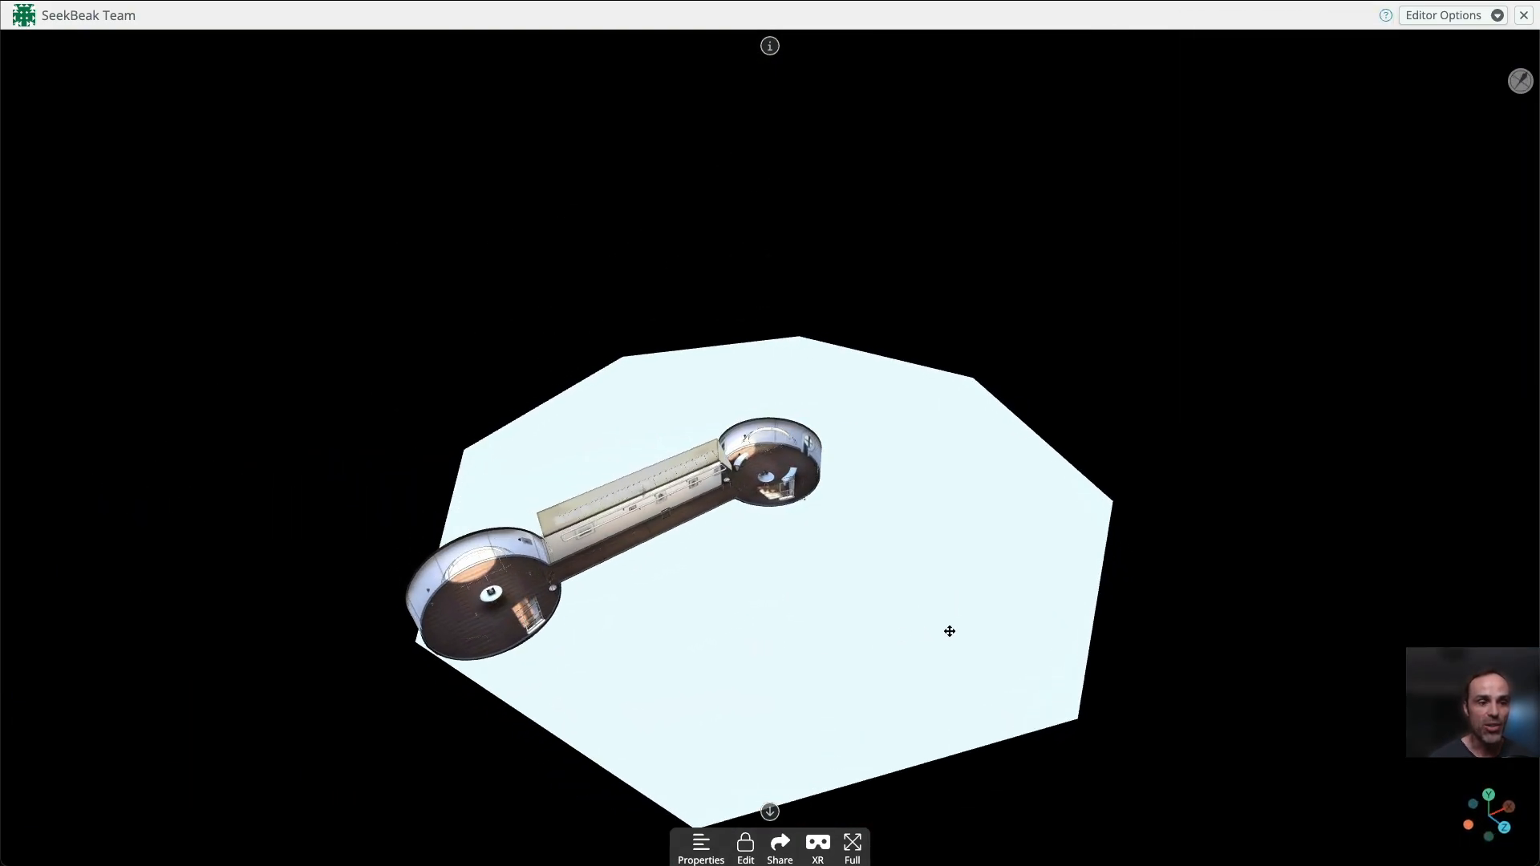
left_click(1443, 19)
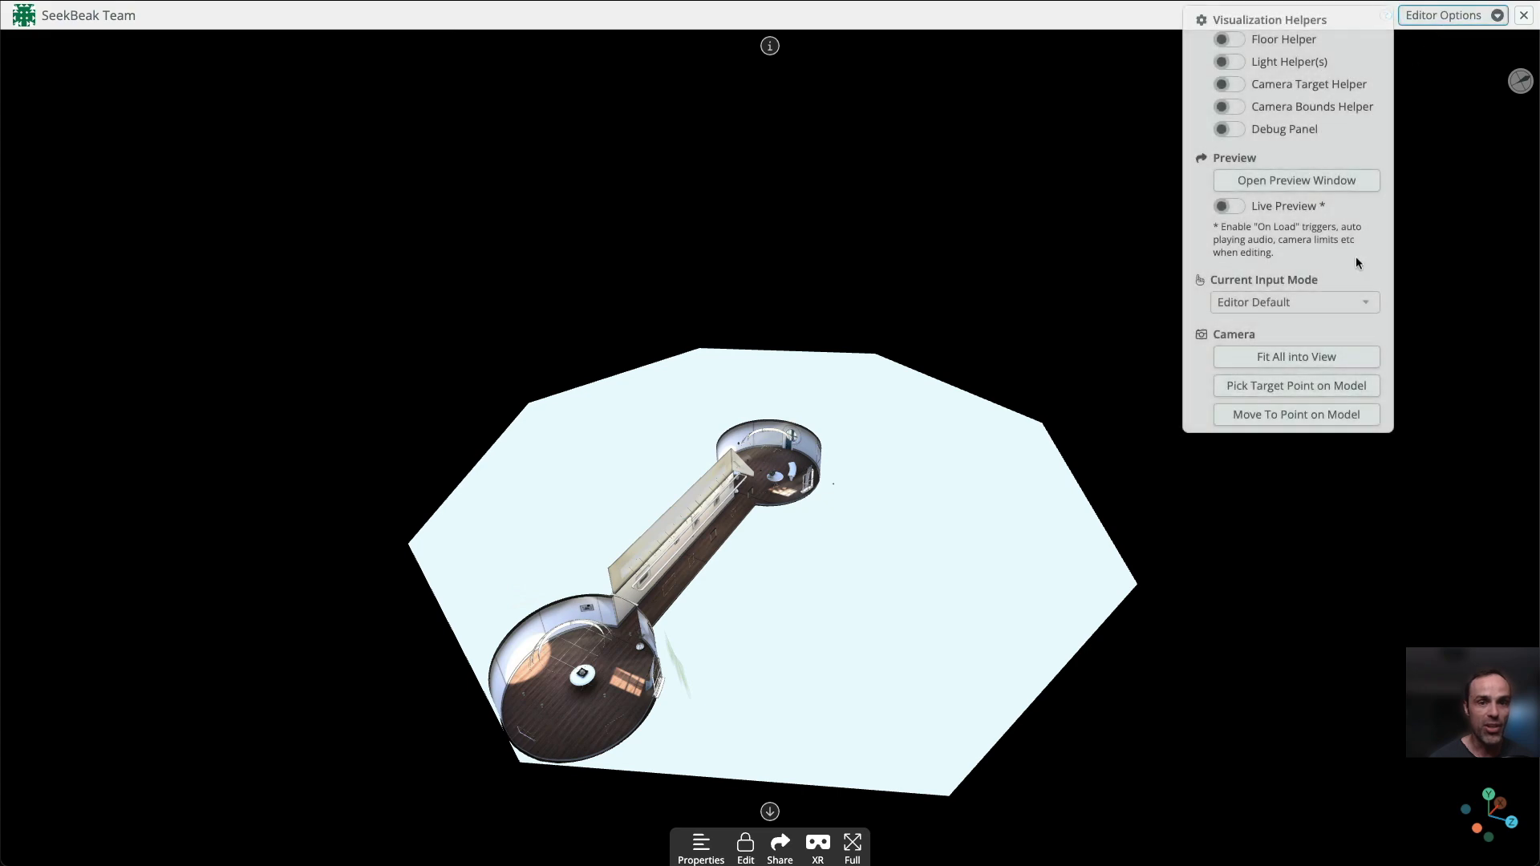
left_click(1281, 416)
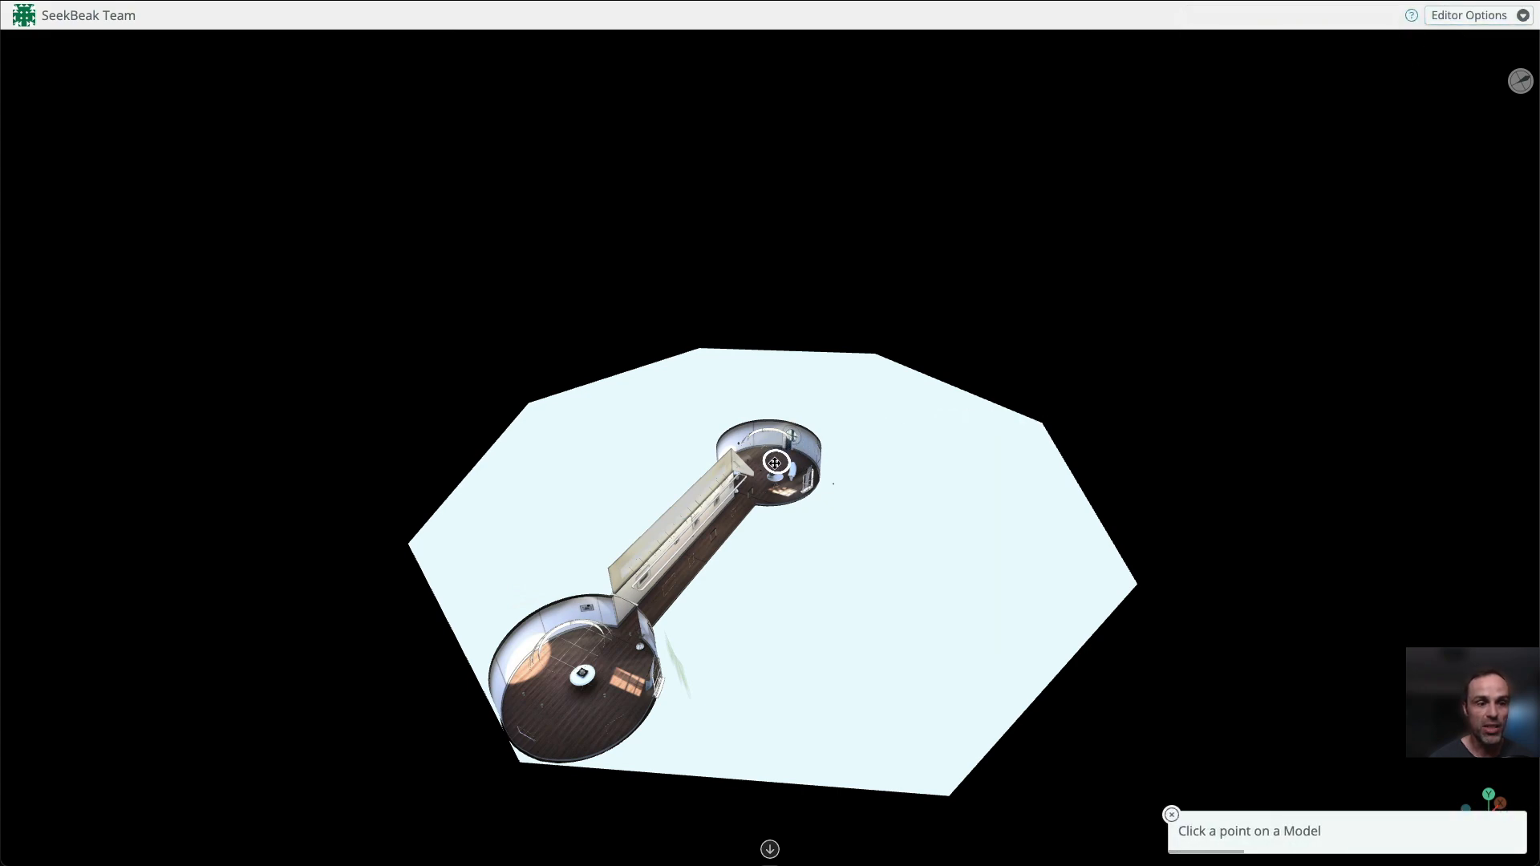
left_click(787, 451)
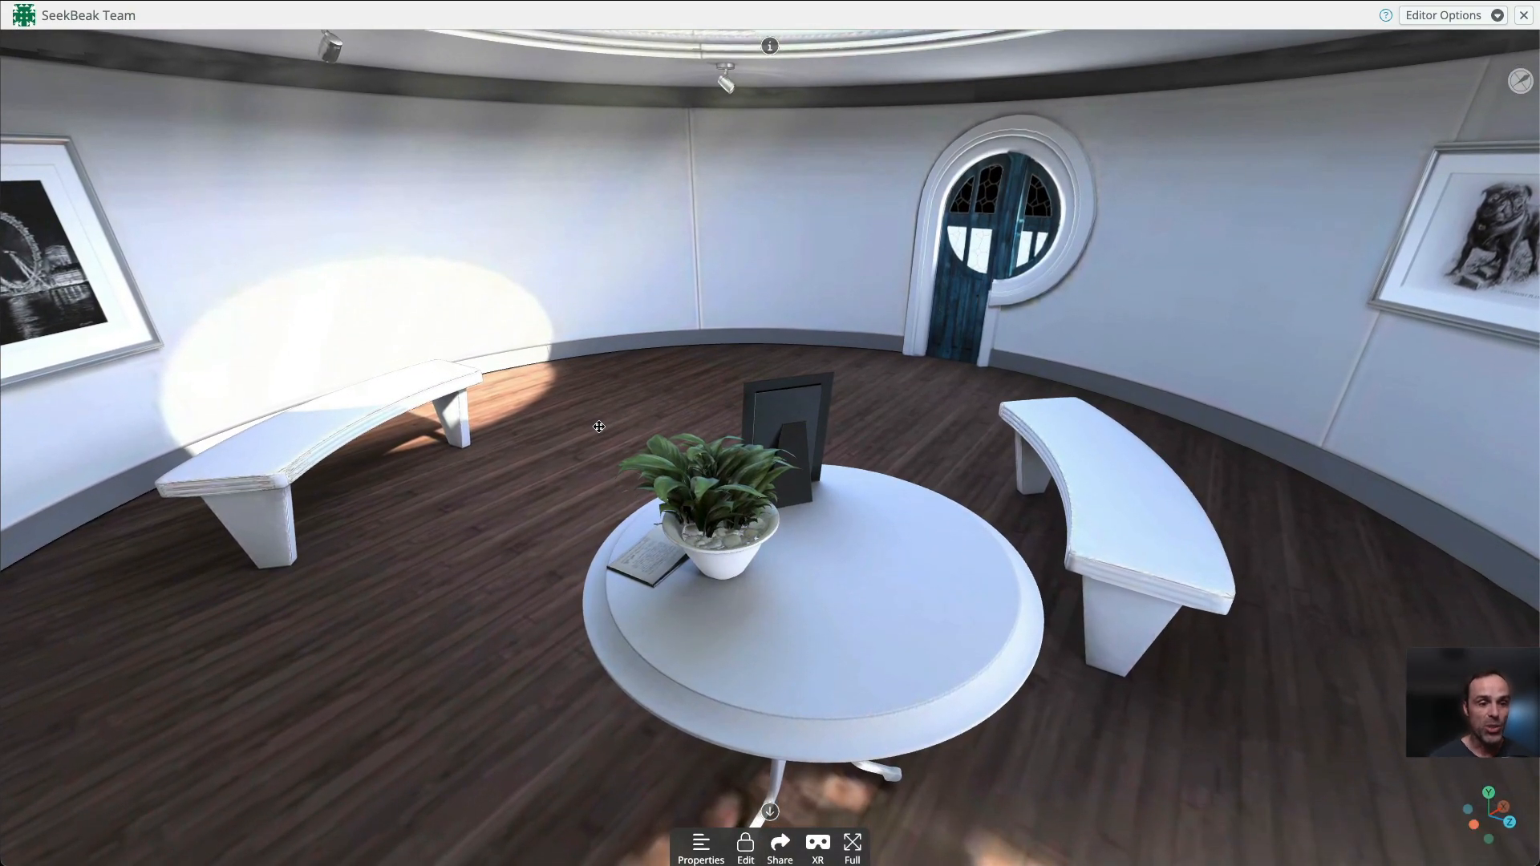
Fit the whole gallery into view again and move the camera to the floor near the outer edge of the nearer round room.
left_click(1452, 16)
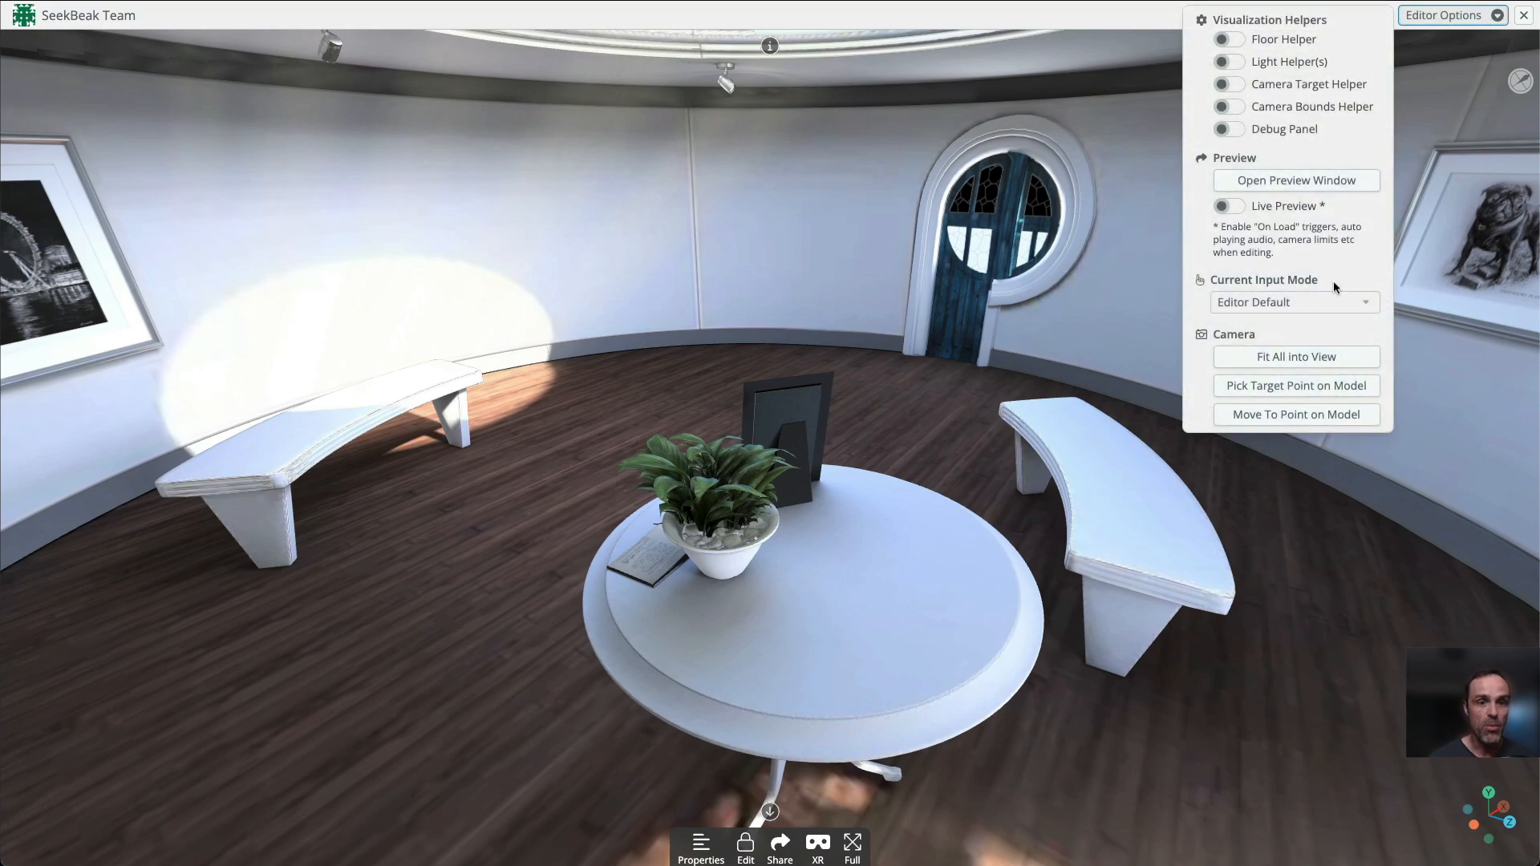
left_click(1271, 358)
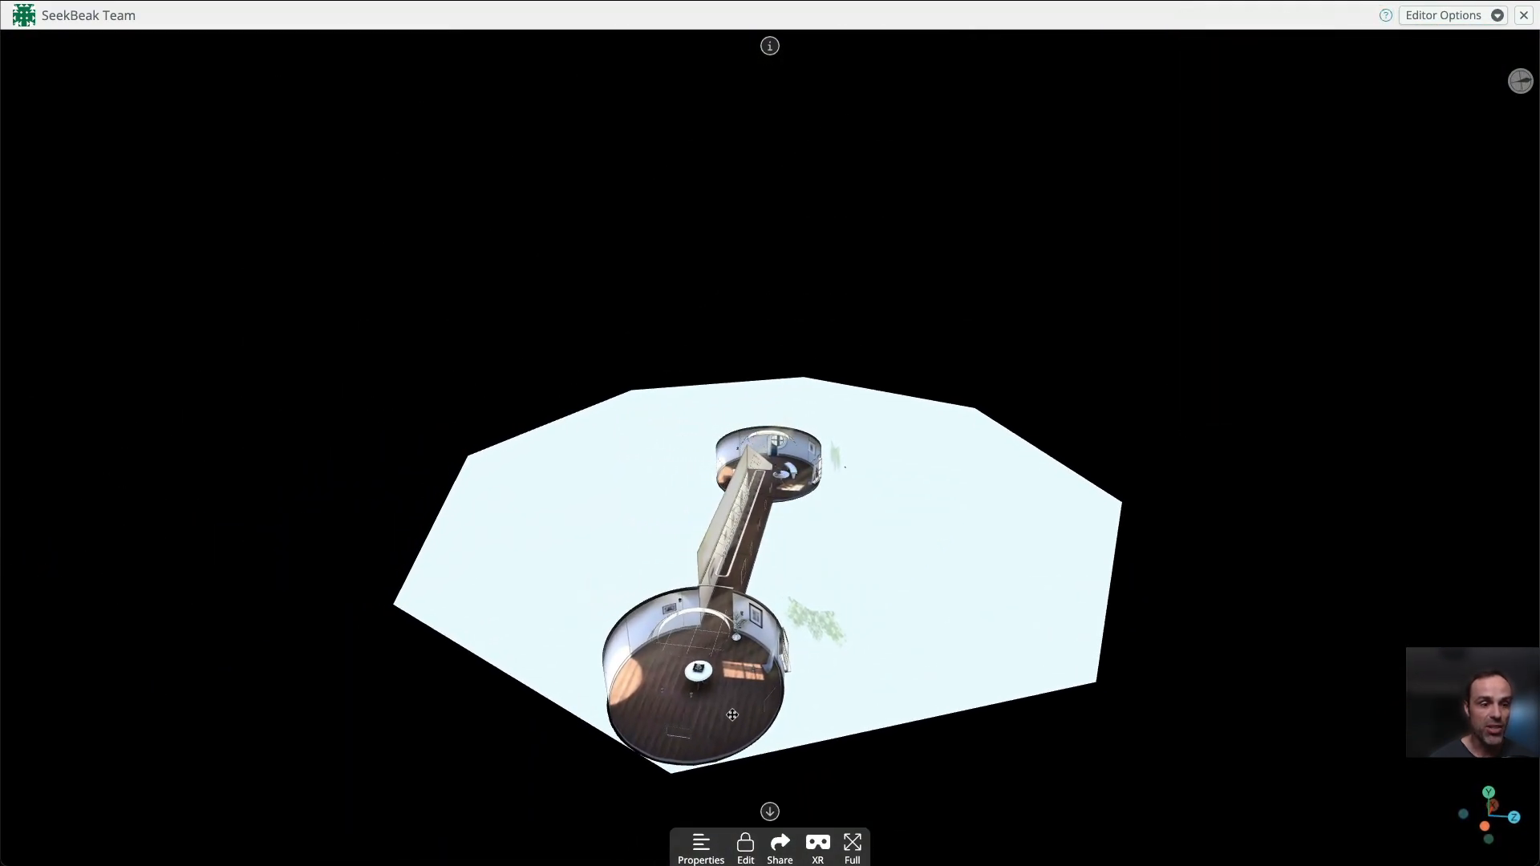
left_click(1438, 21)
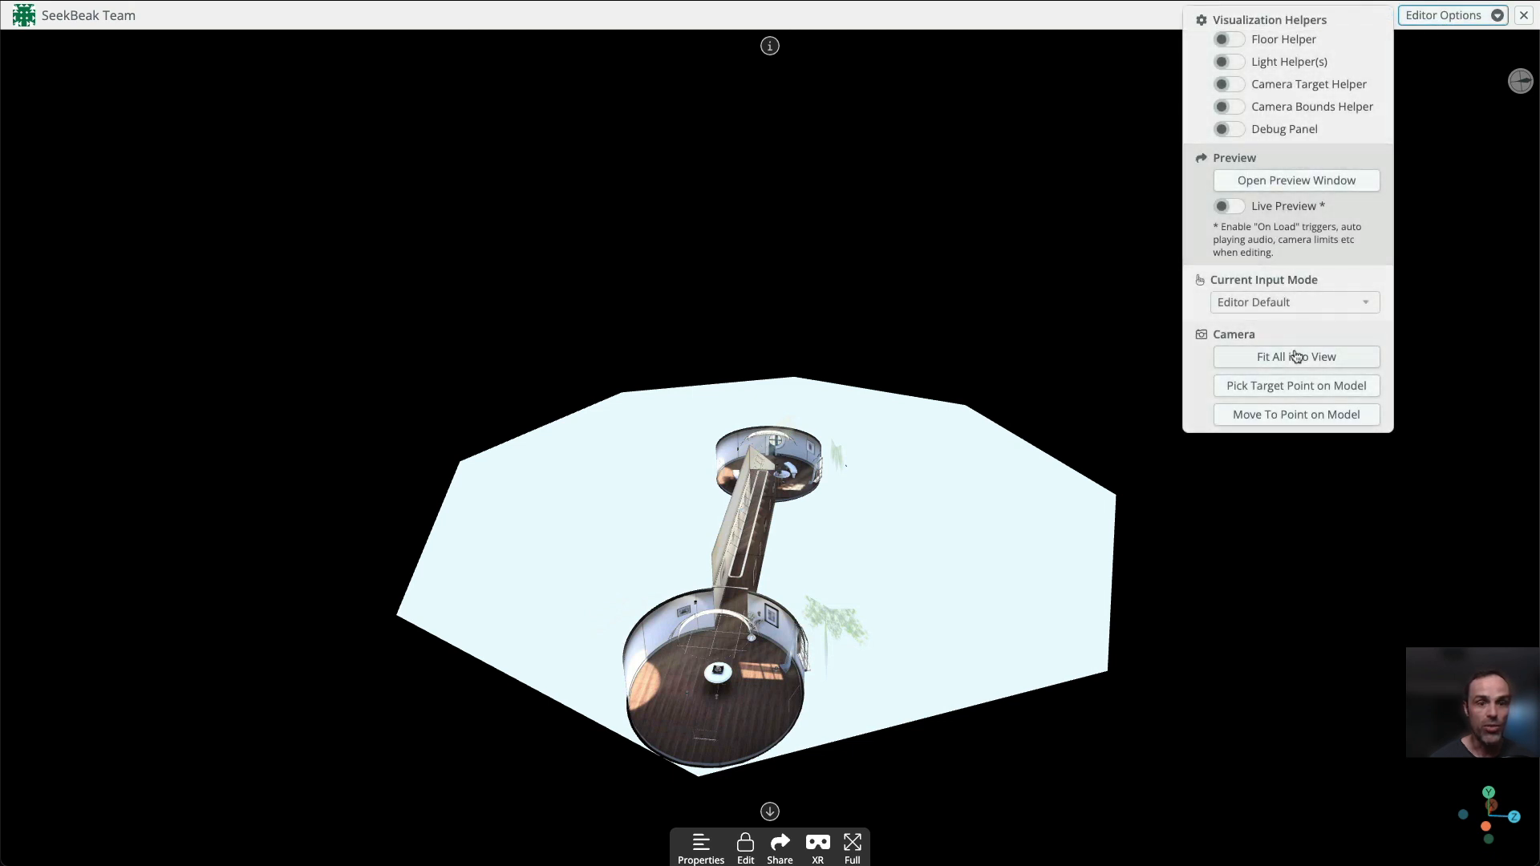
left_click(1281, 411)
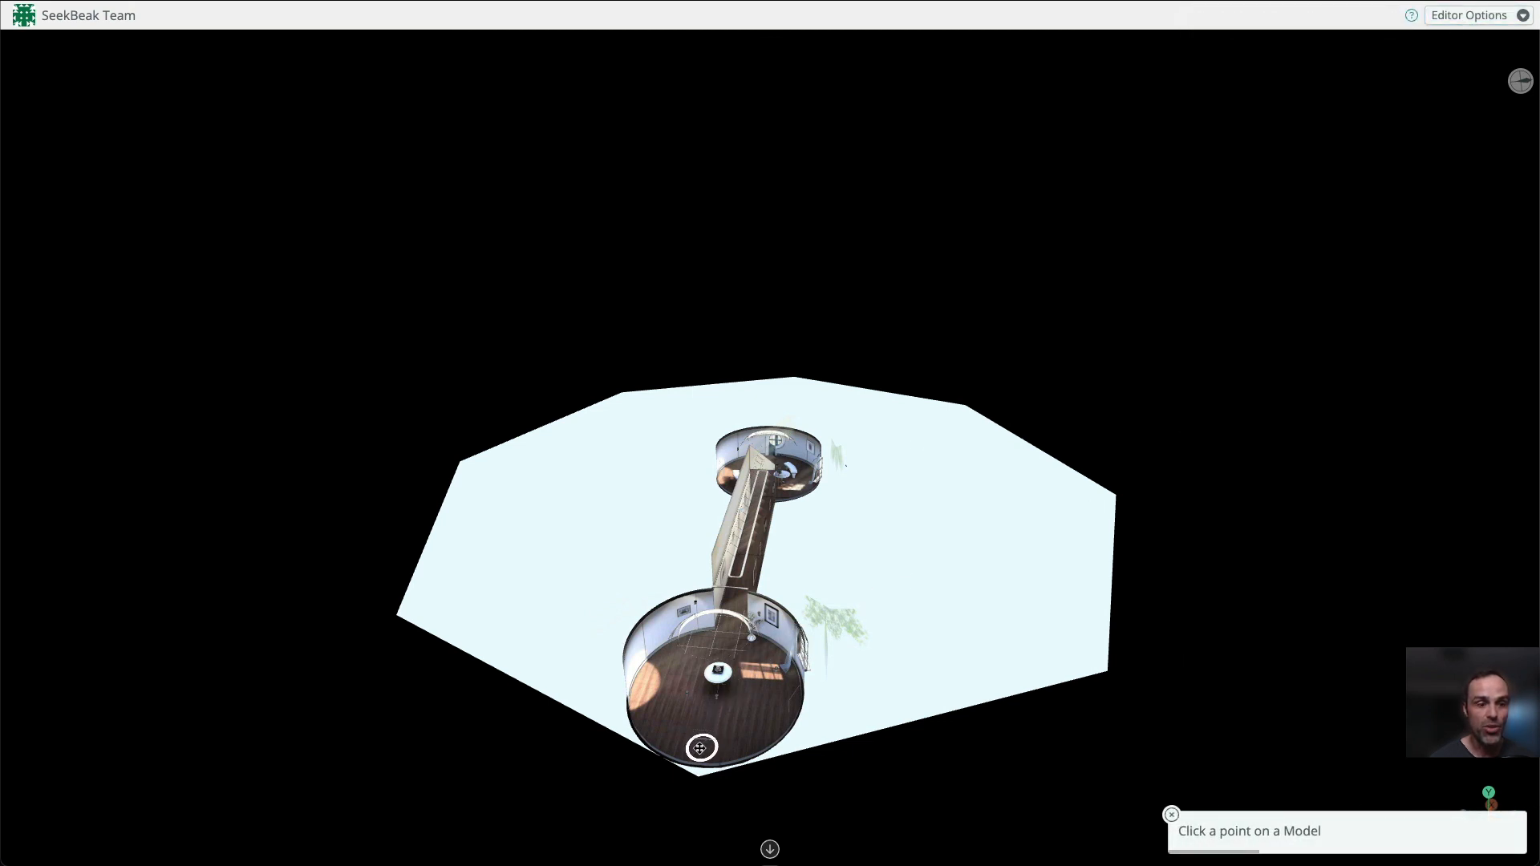
left_click(700, 749)
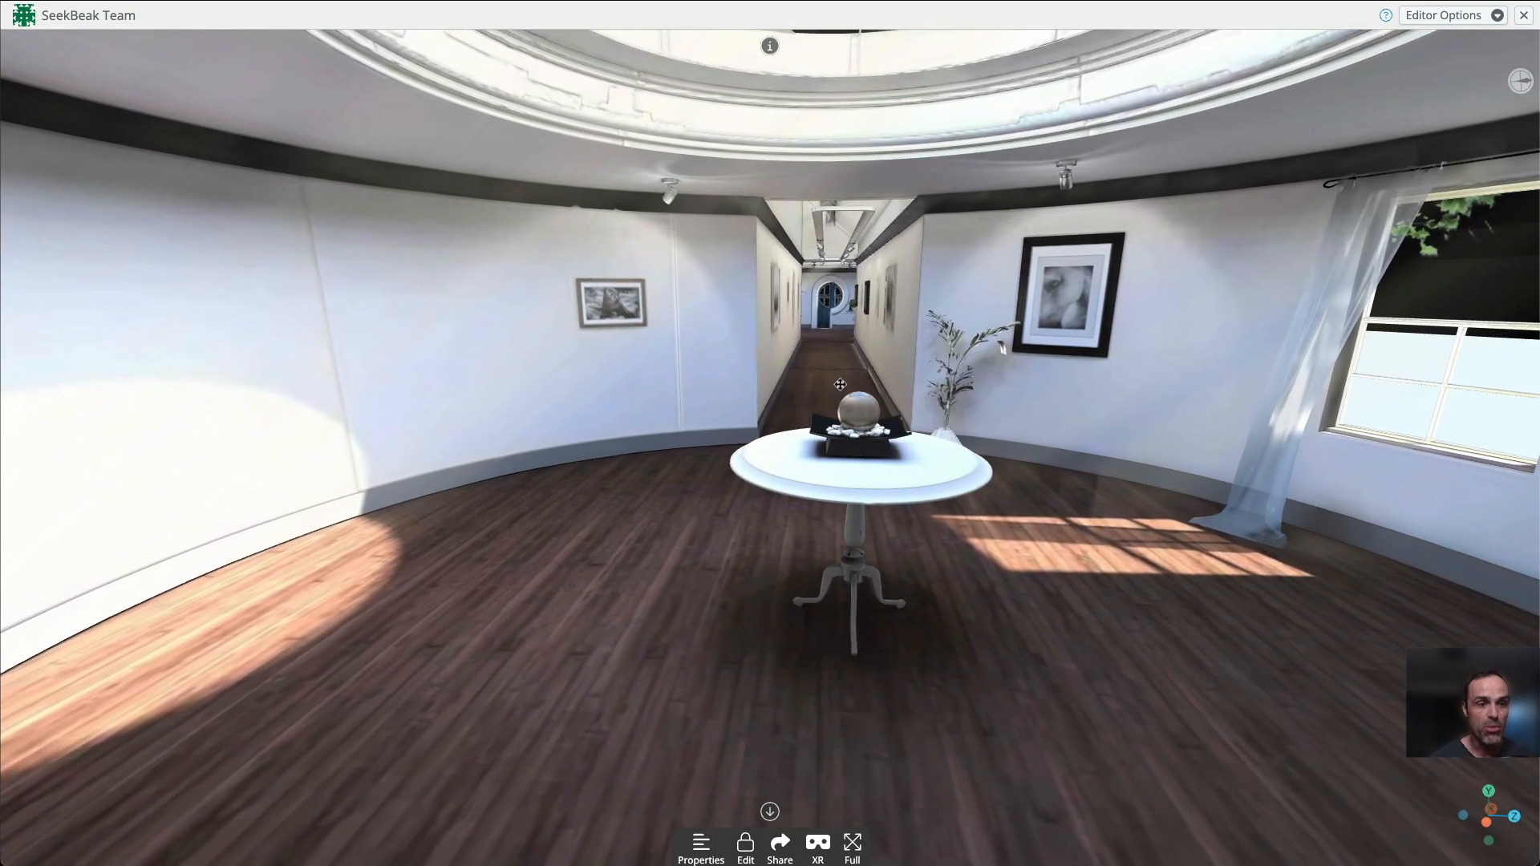
Enter edit mode and start a new camera waypoint from the current view of the round room.
left_click(746, 845)
left_click(875, 844)
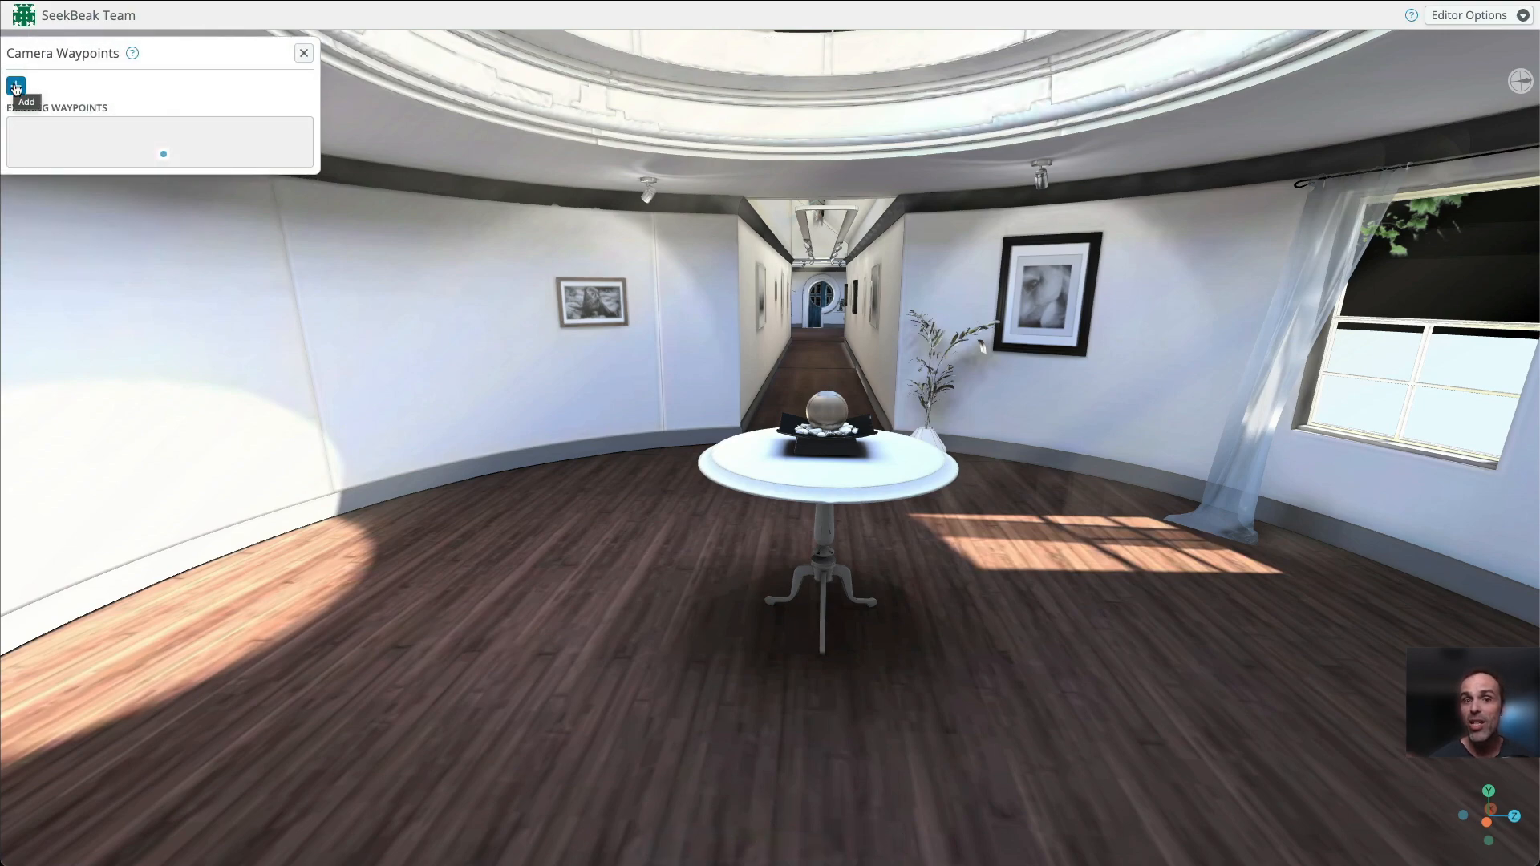
left_click(16, 86)
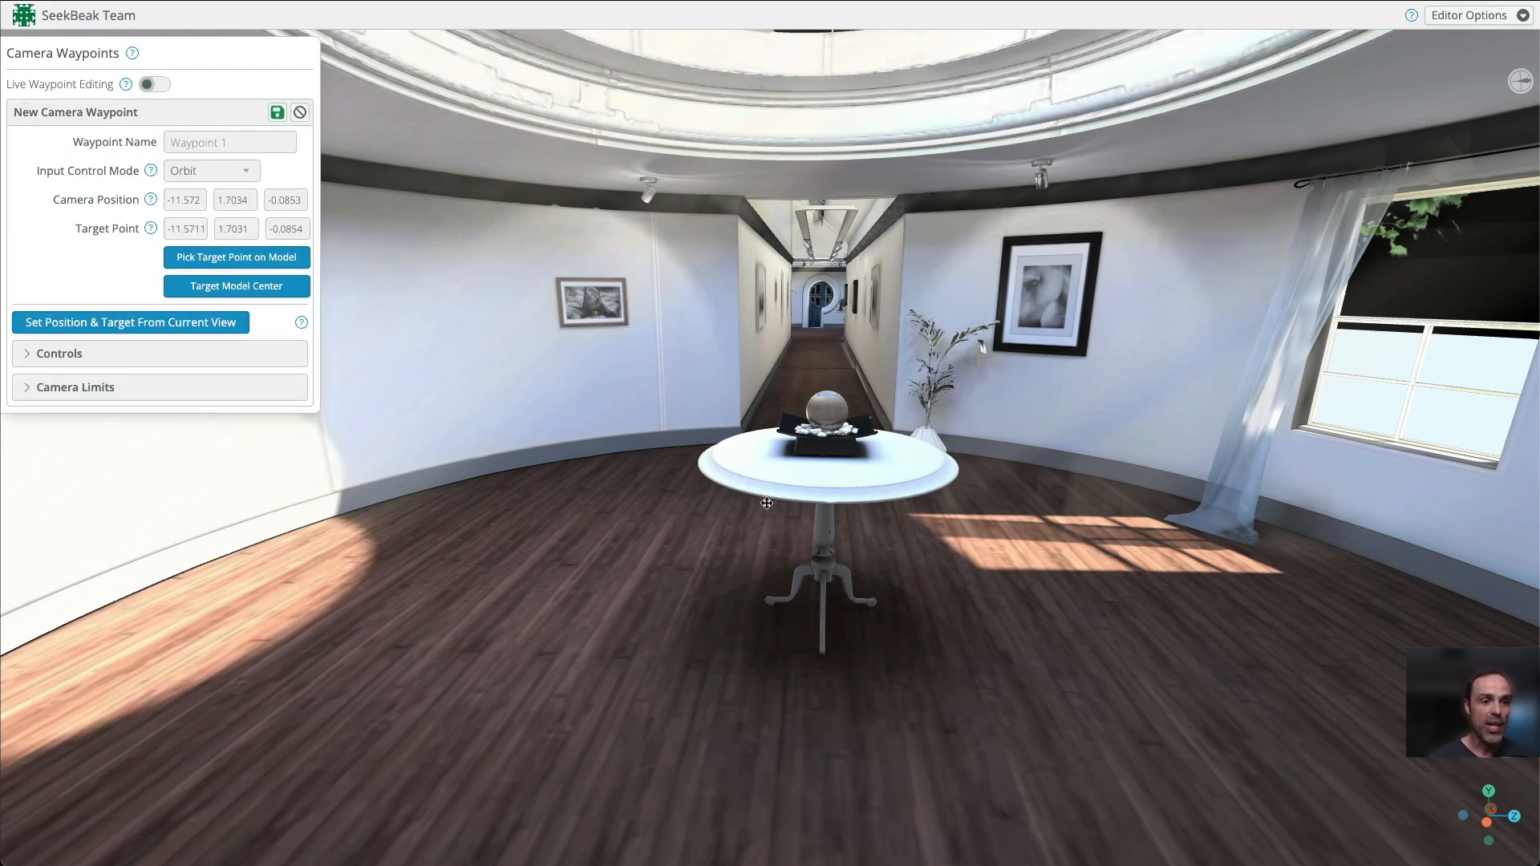
Look and walk around the table in the round room in all directions with Live Waypoint Editing off.
left_click_drag(813, 568, 892, 565)
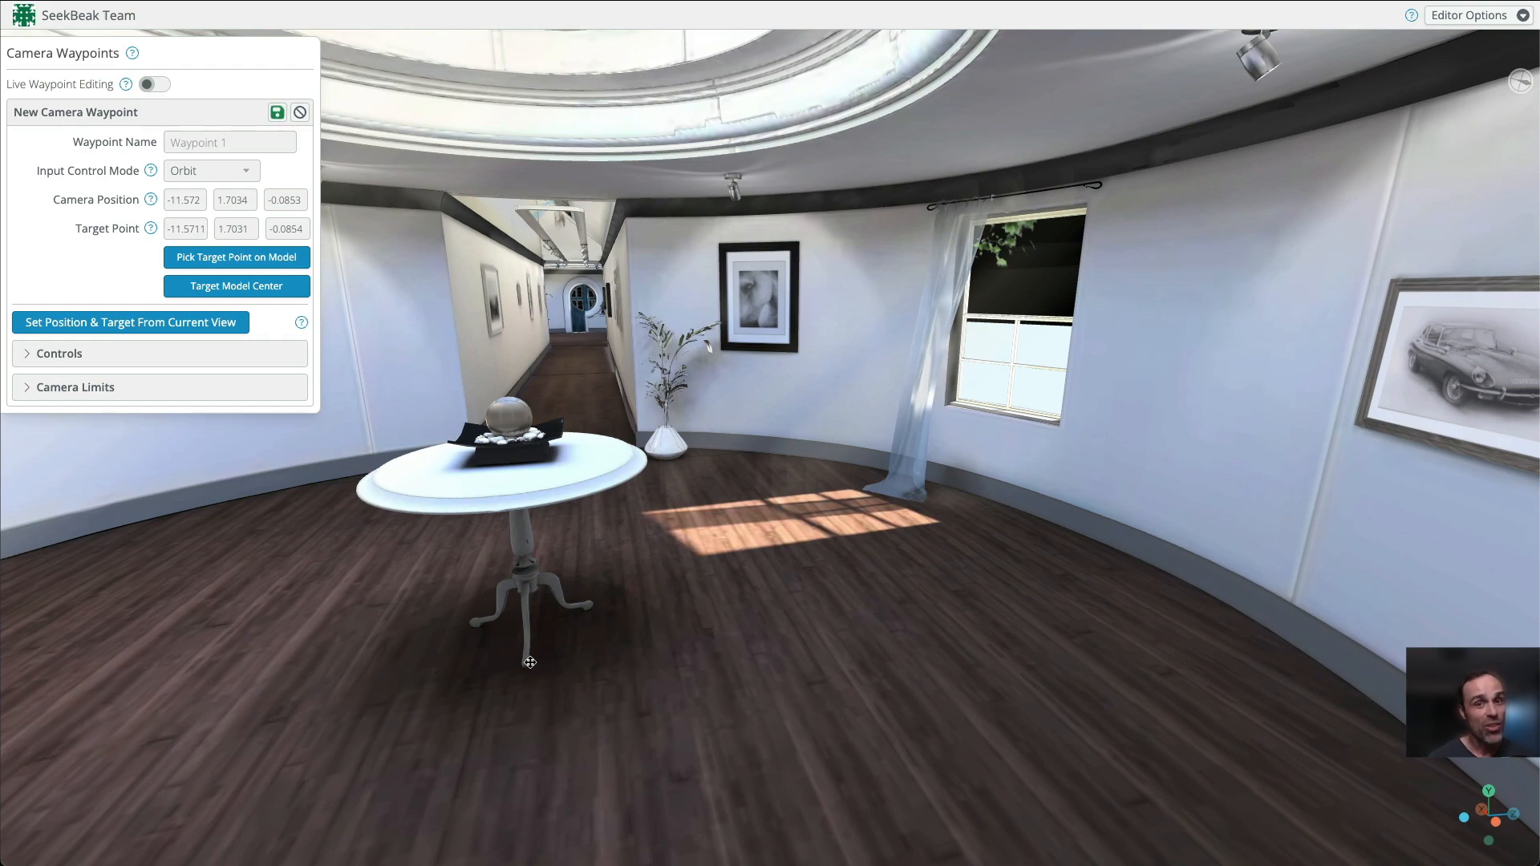
left_click_drag(518, 667, 471, 576)
key("a")
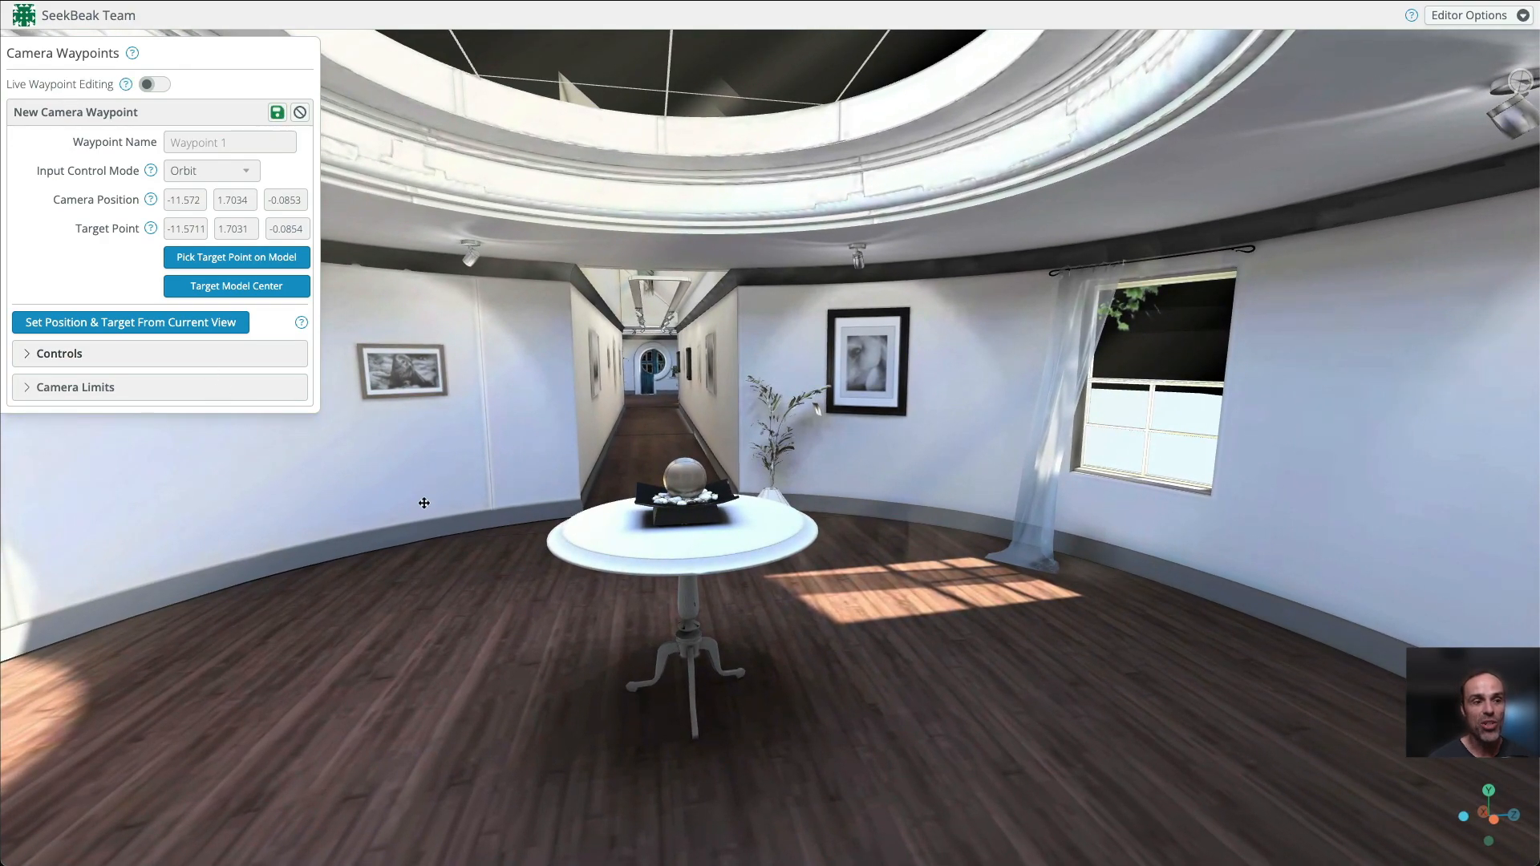
left_click_drag(593, 605, 538, 604)
key("d")
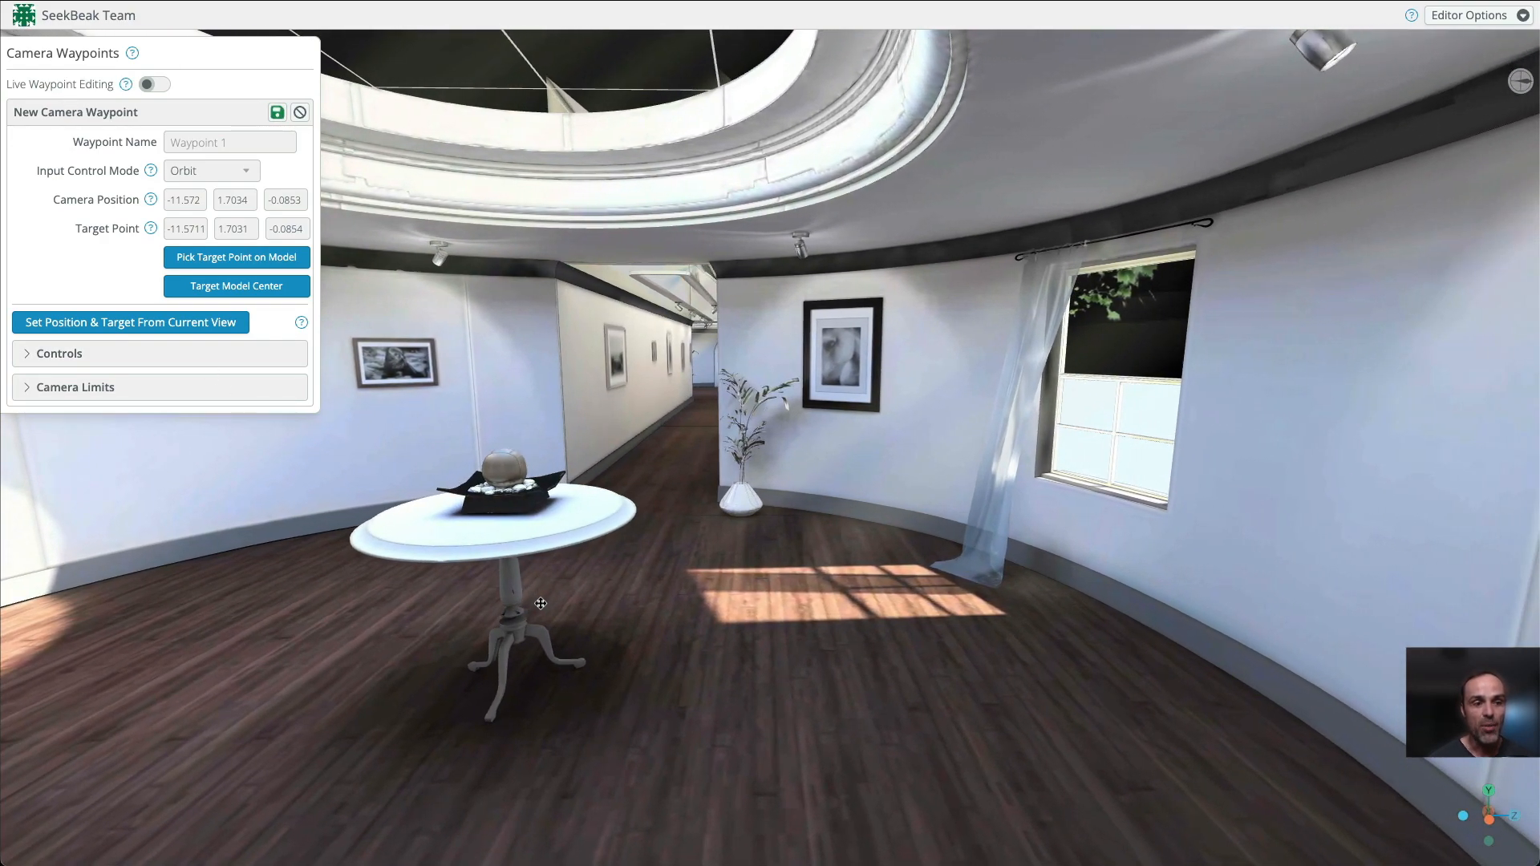
key("a")
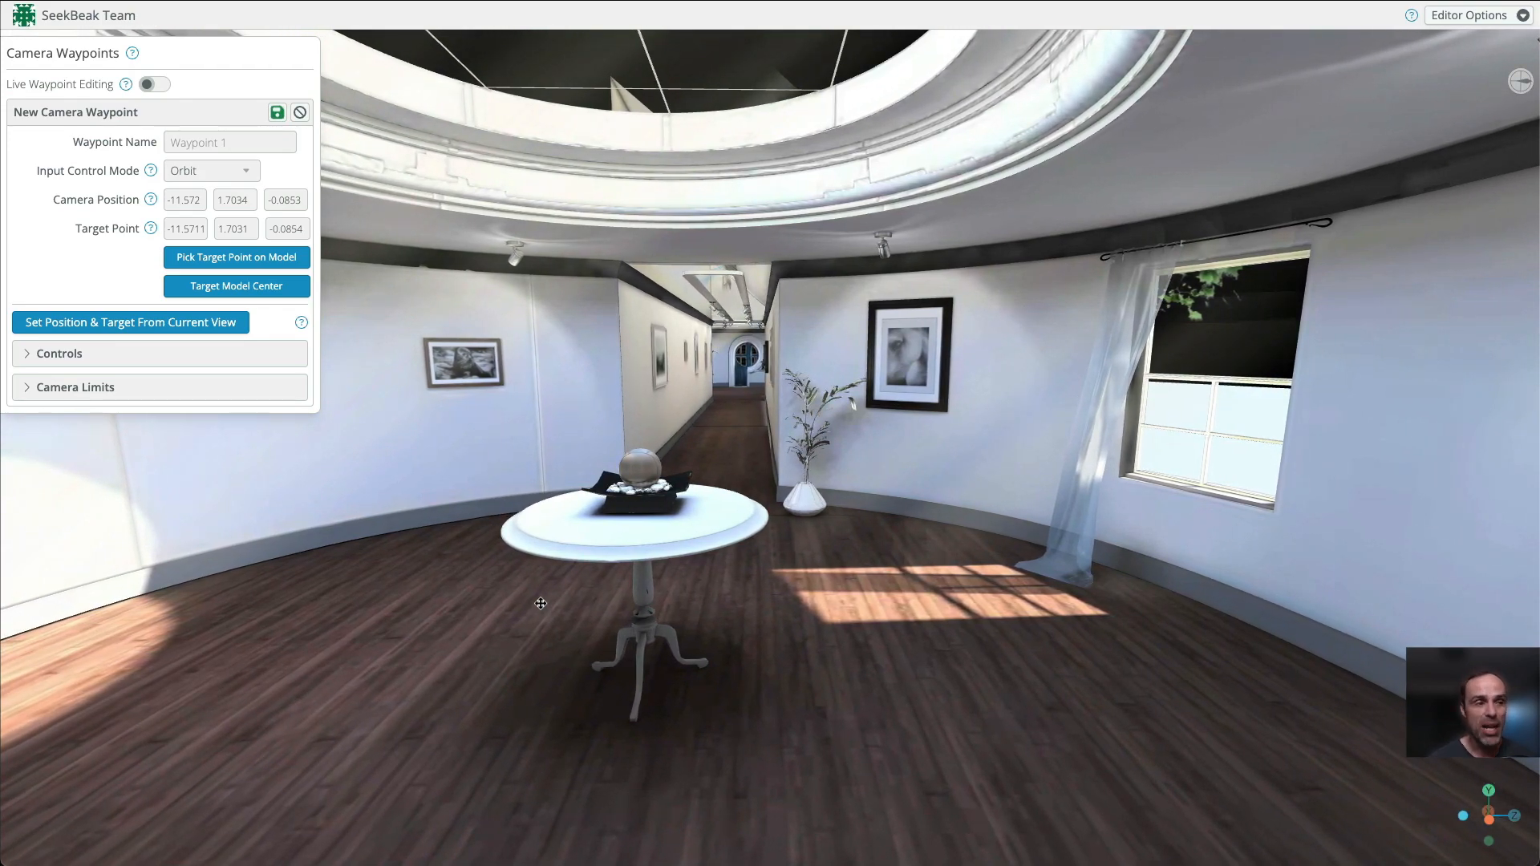
key("a")
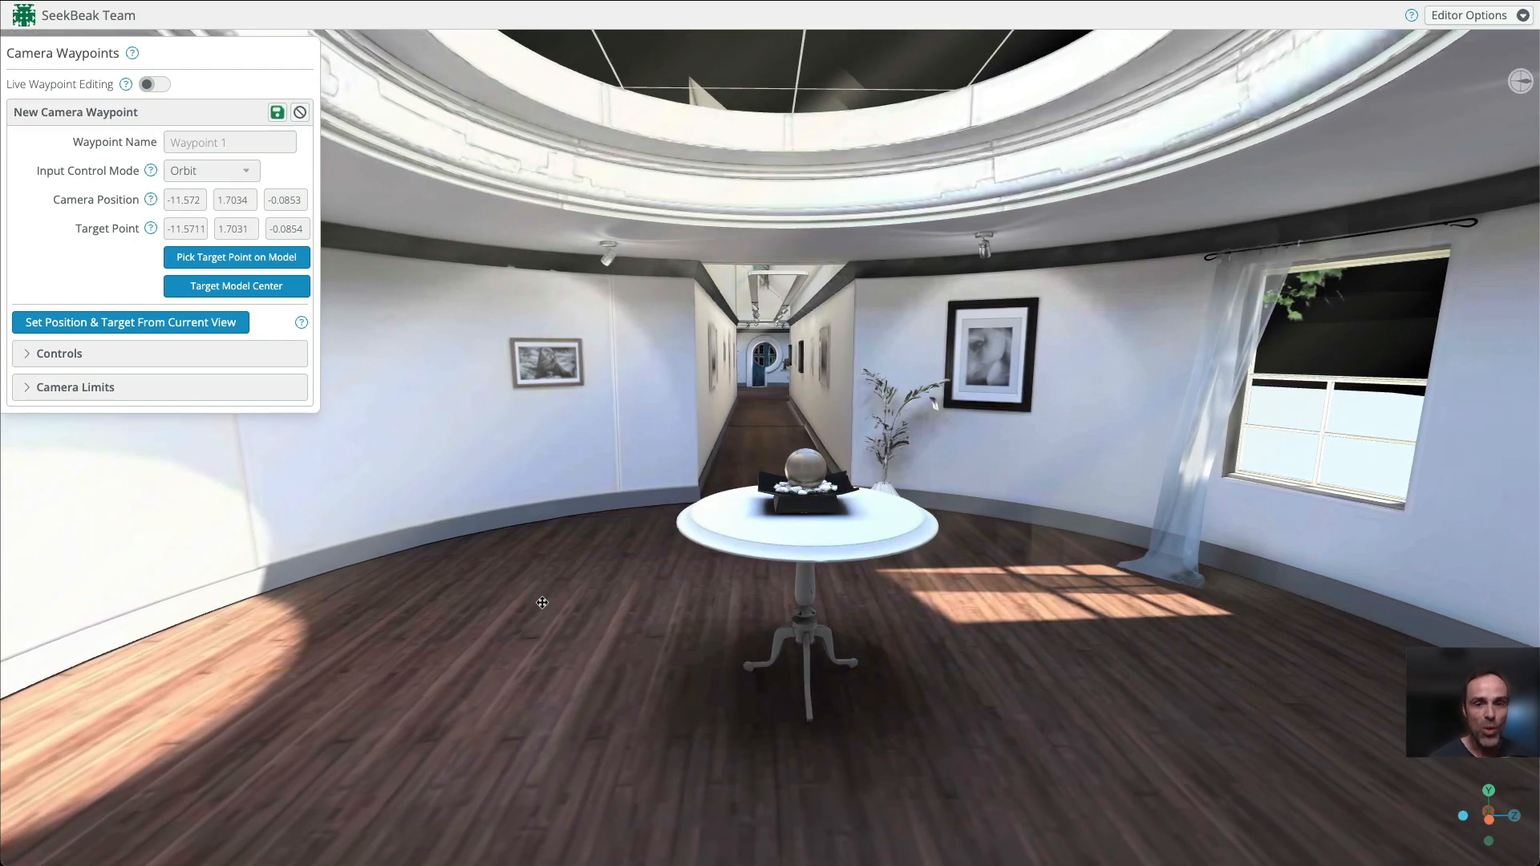
key("w")
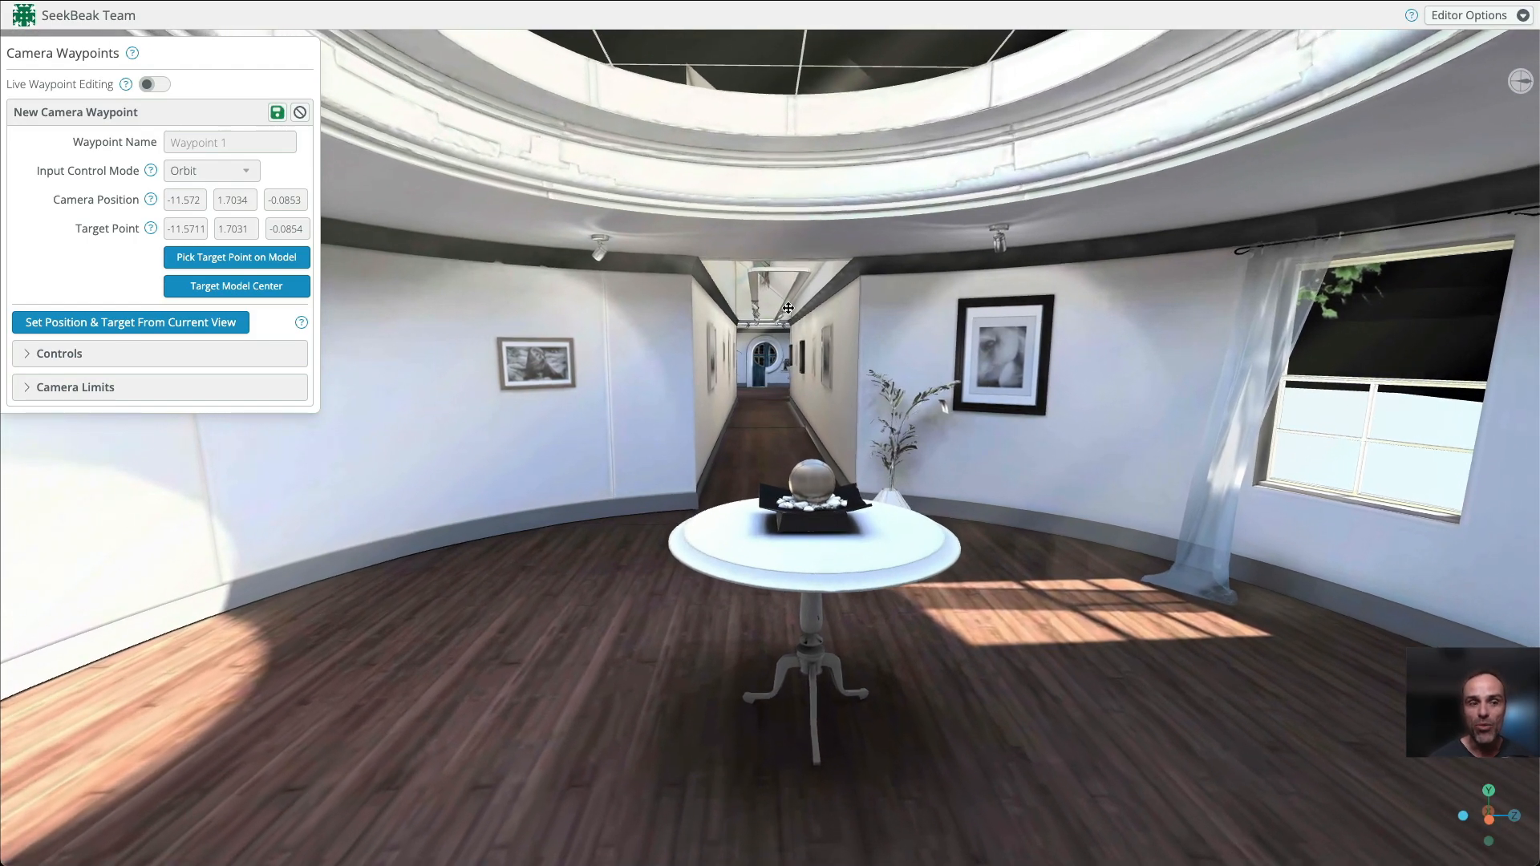
key("s")
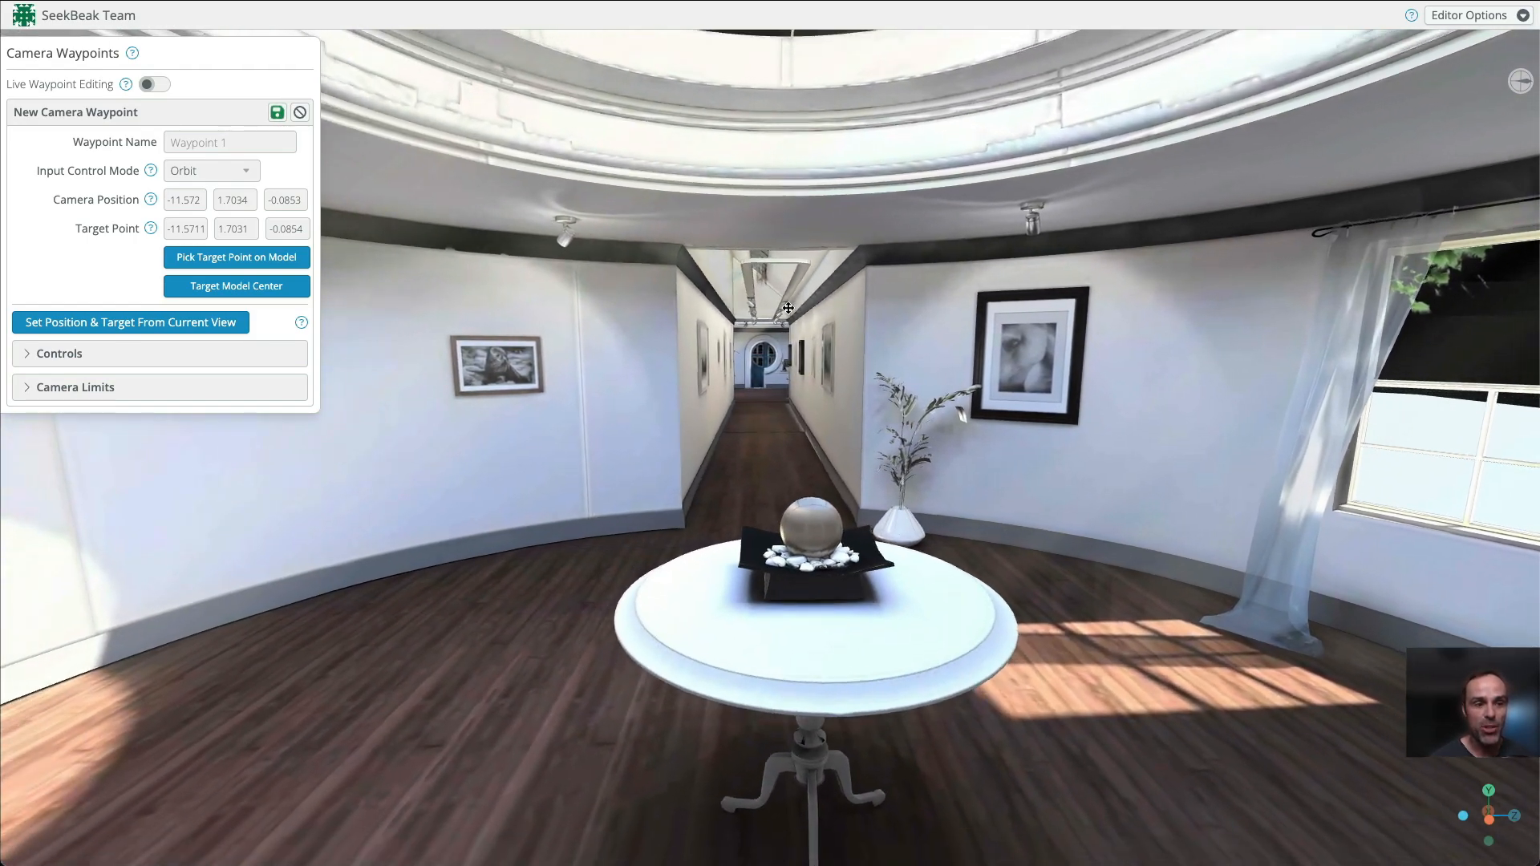
key("d")
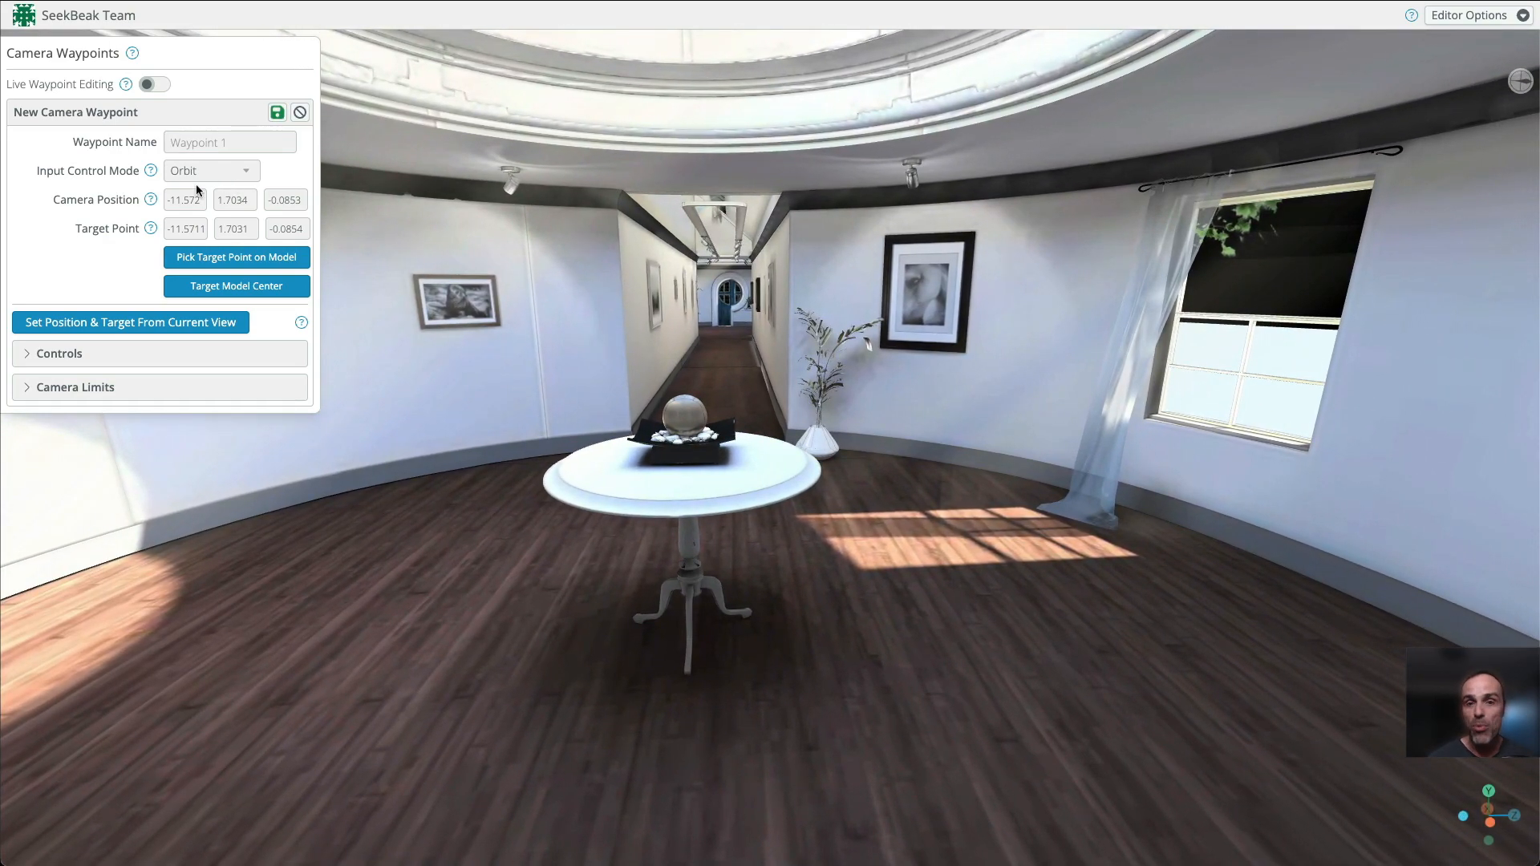
key("d")
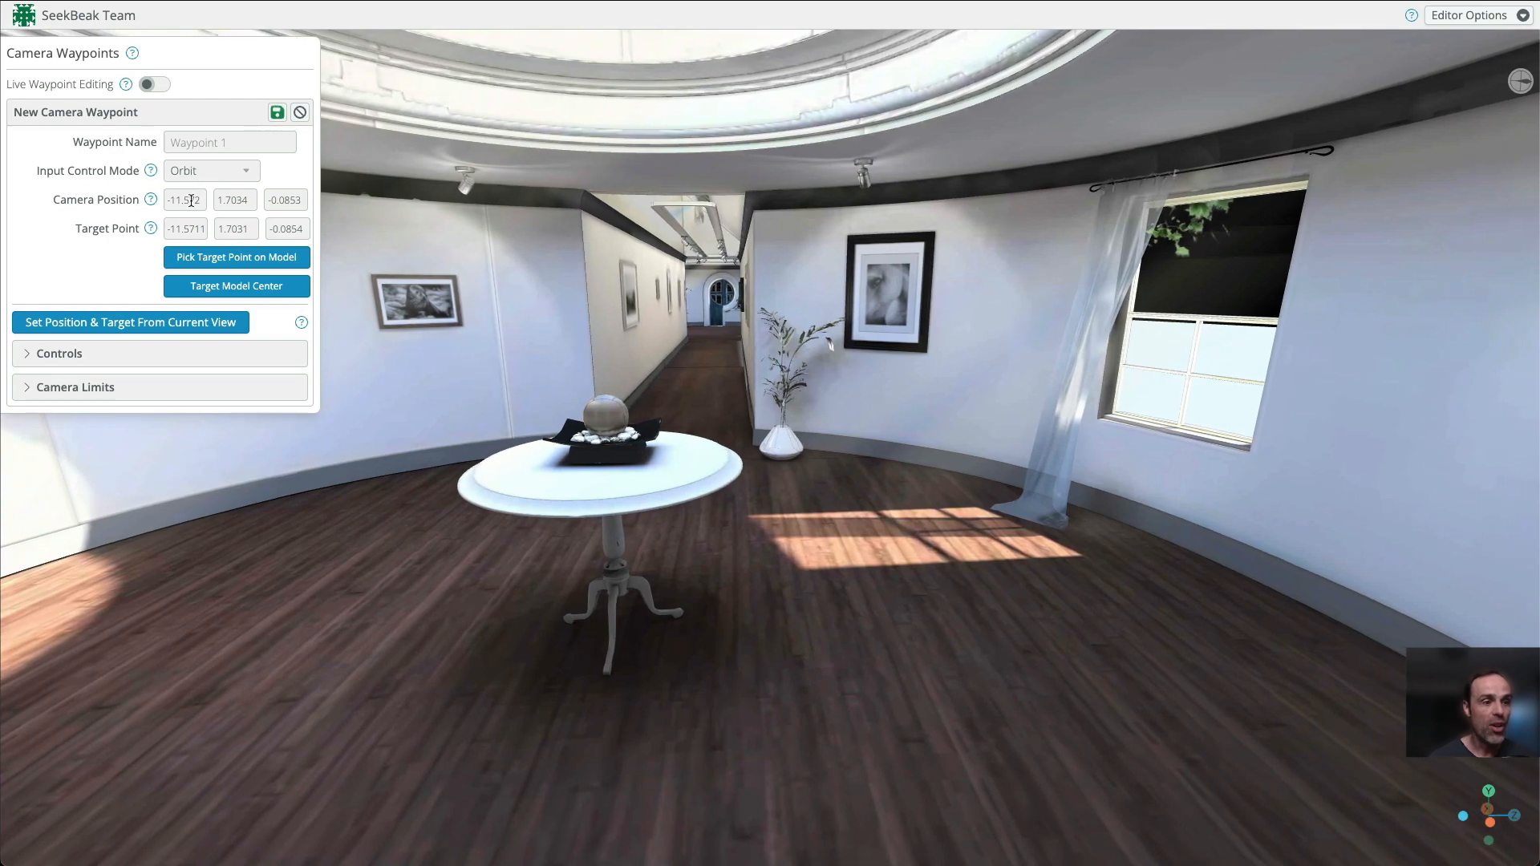
key("a")
key("w")
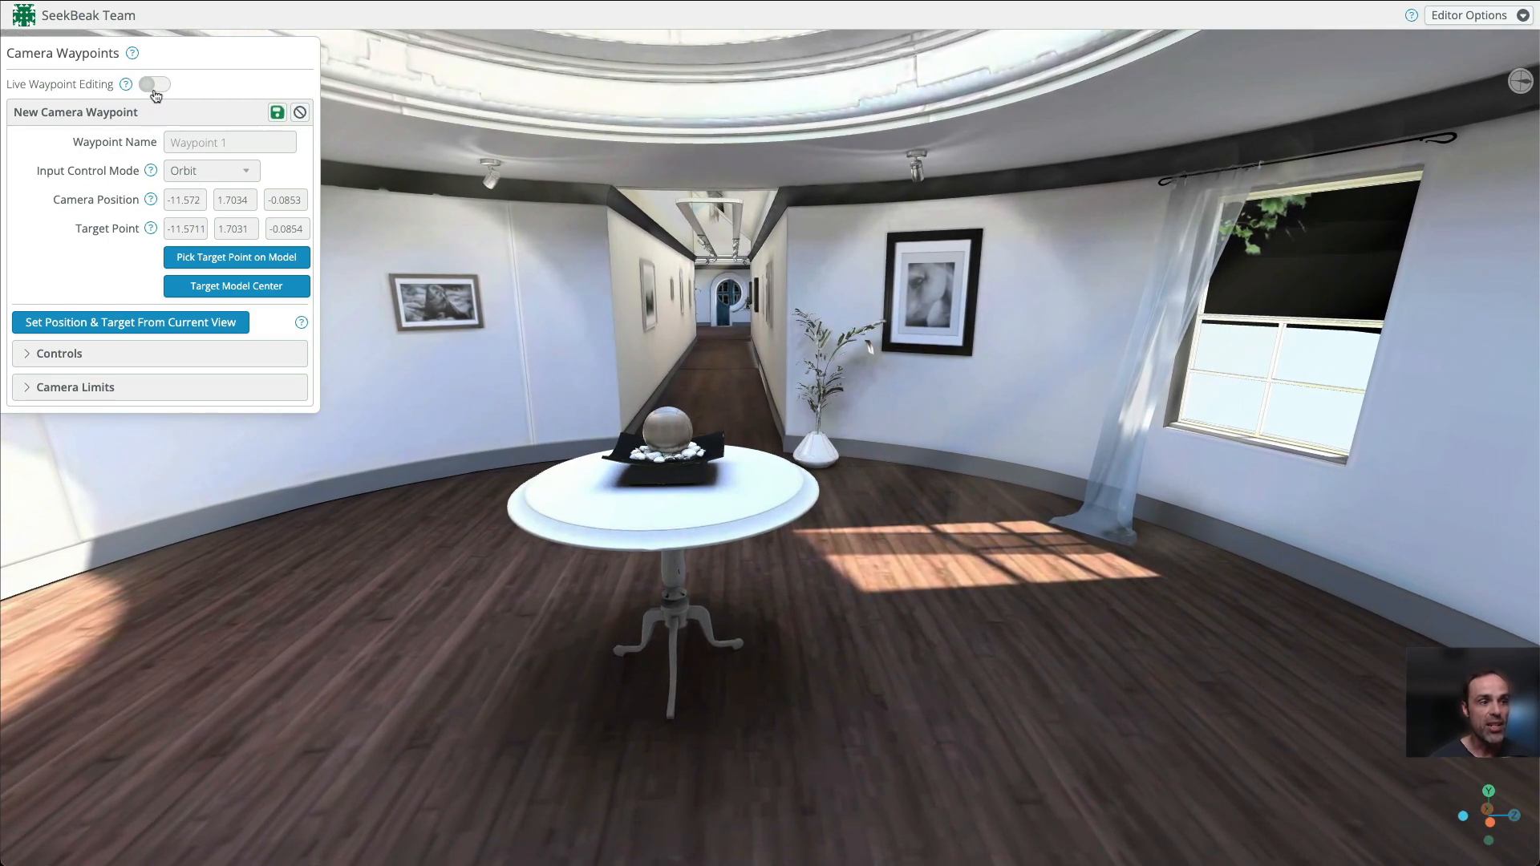
Try orbiting the new waypoint's view with Live Waypoint Editing on, and switch live editing back off to move freely.
left_click(155, 92)
left_click_drag(451, 313, 599, 308)
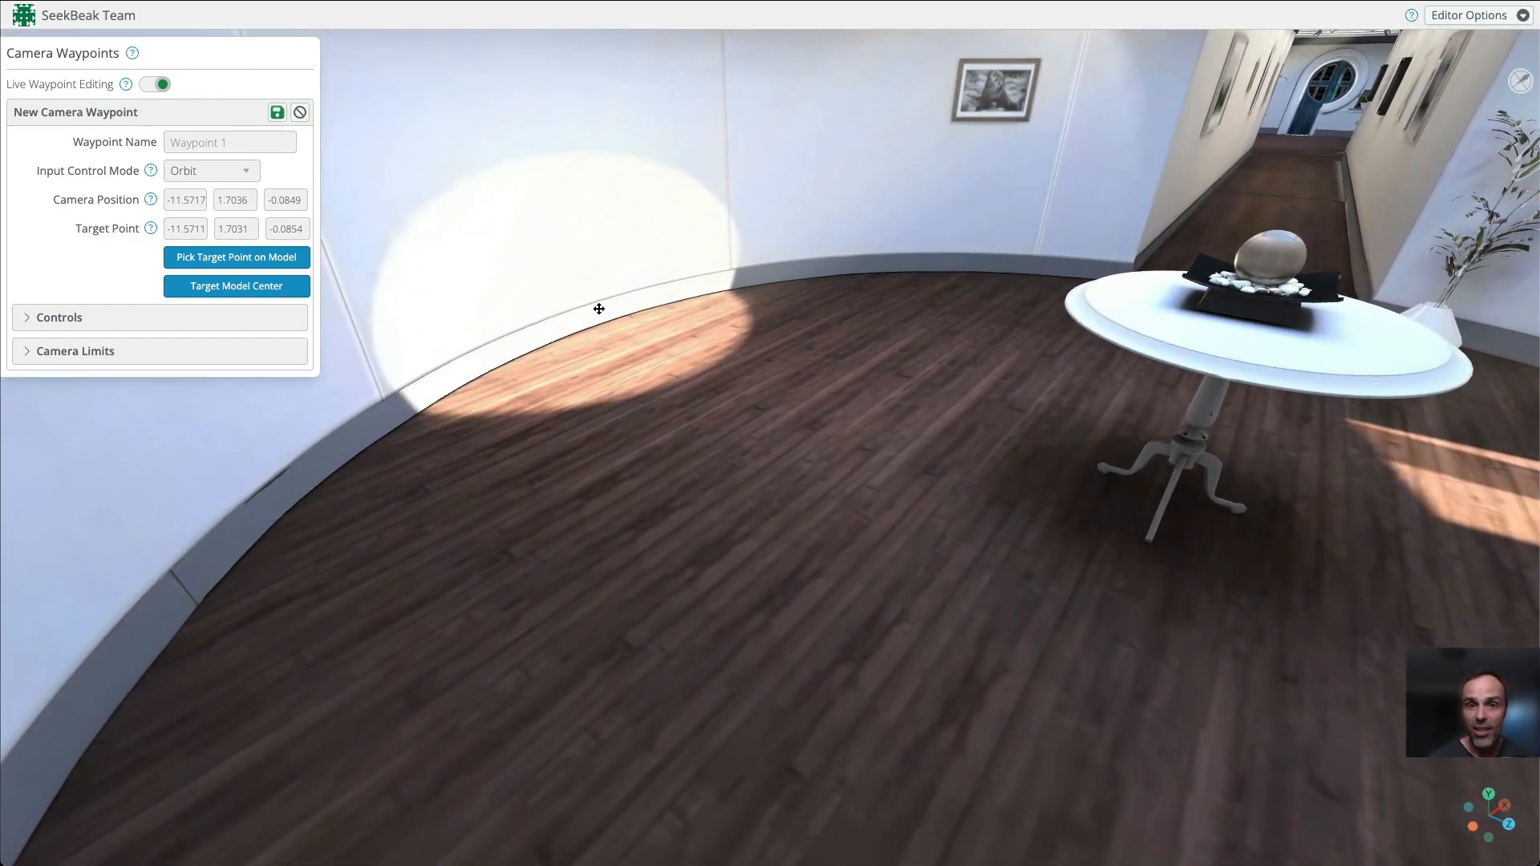
left_click_drag(669, 353, 776, 326)
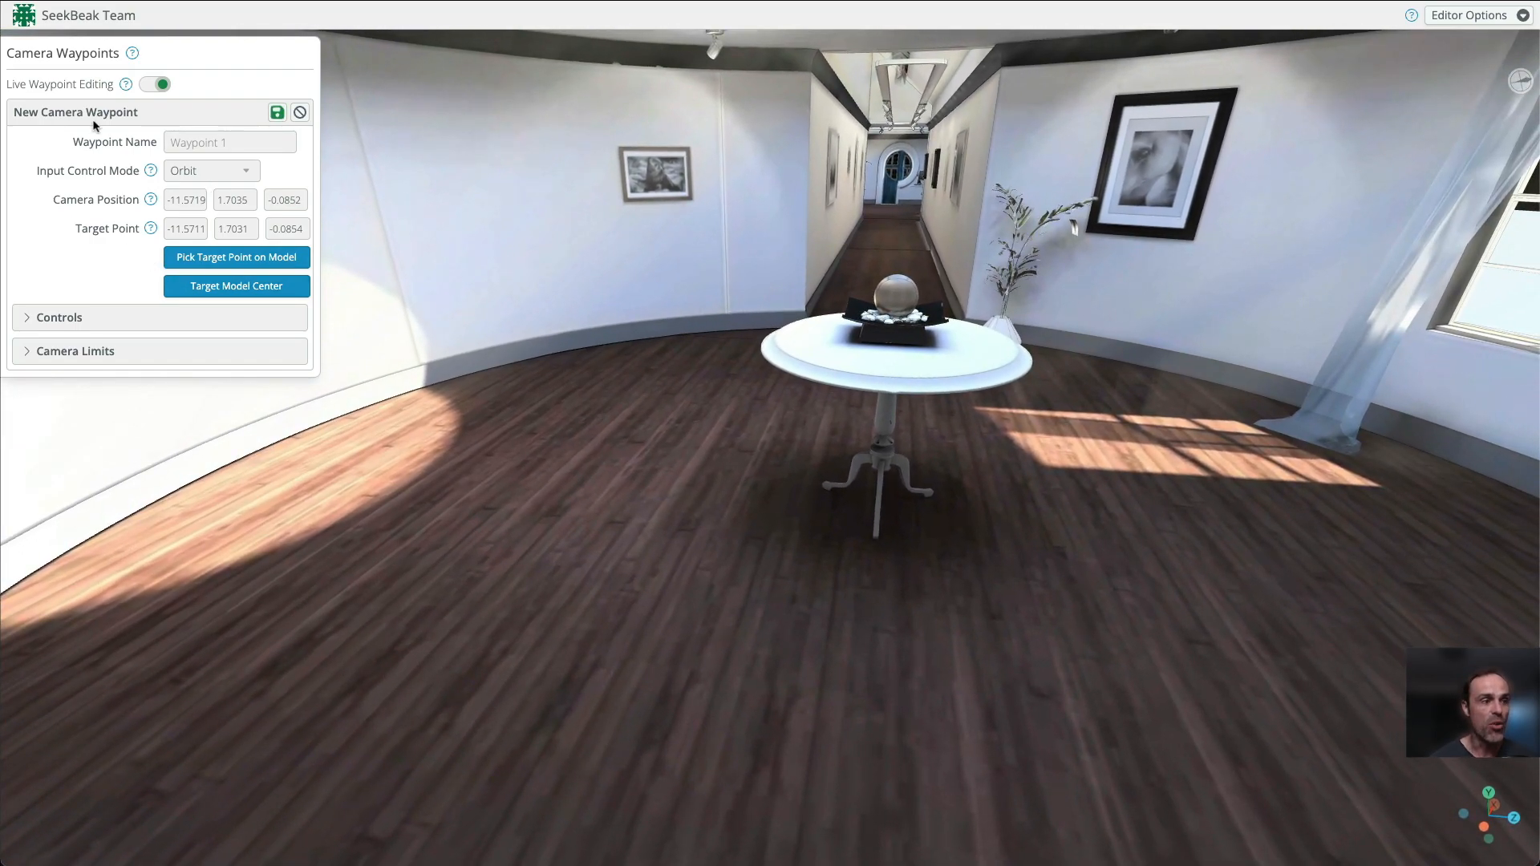
left_click_drag(690, 357, 964, 359)
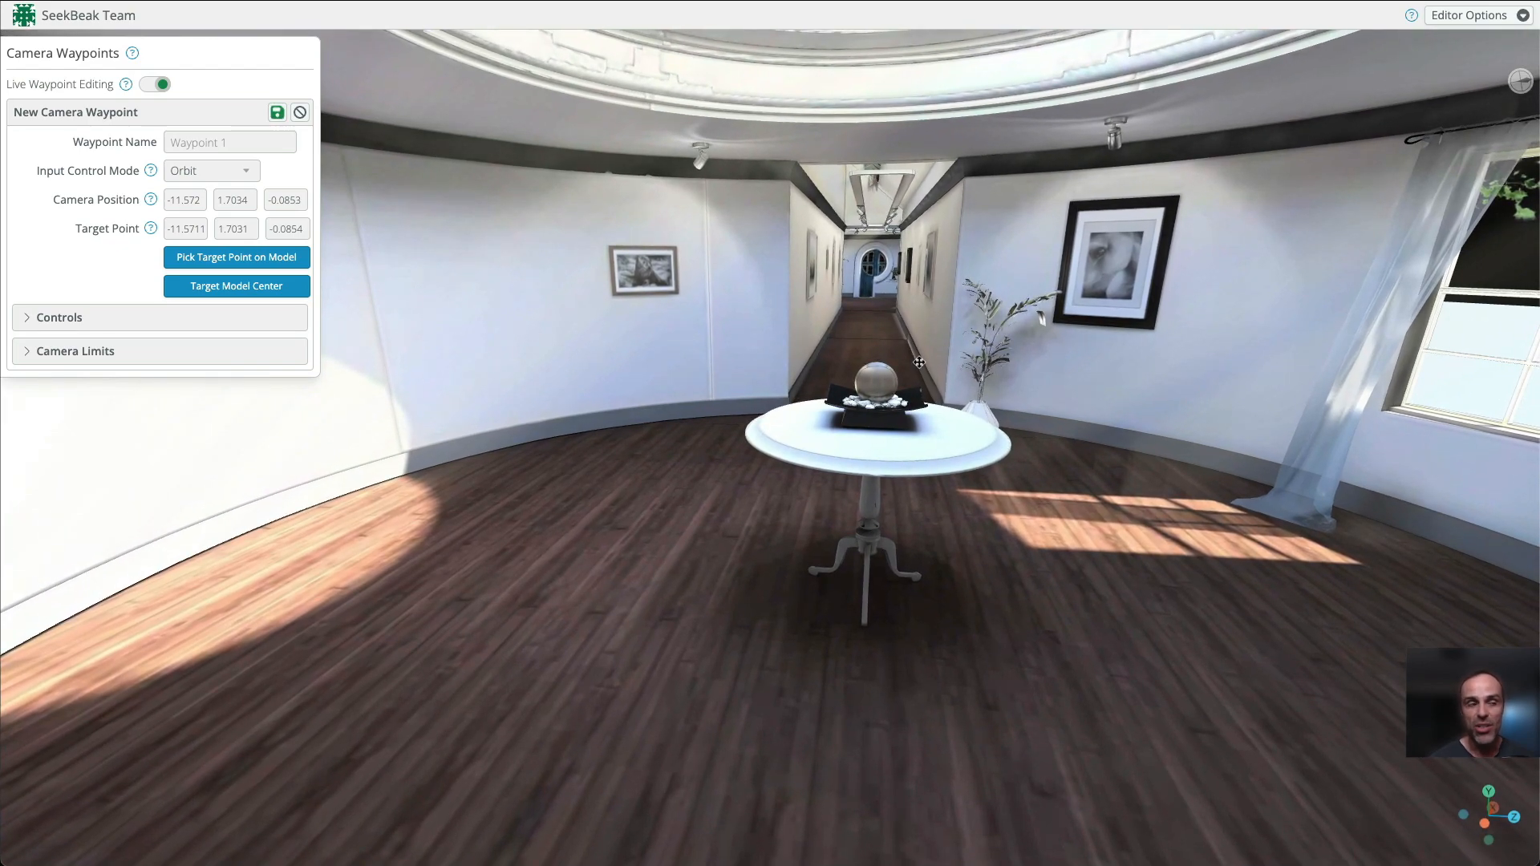
left_click(153, 88)
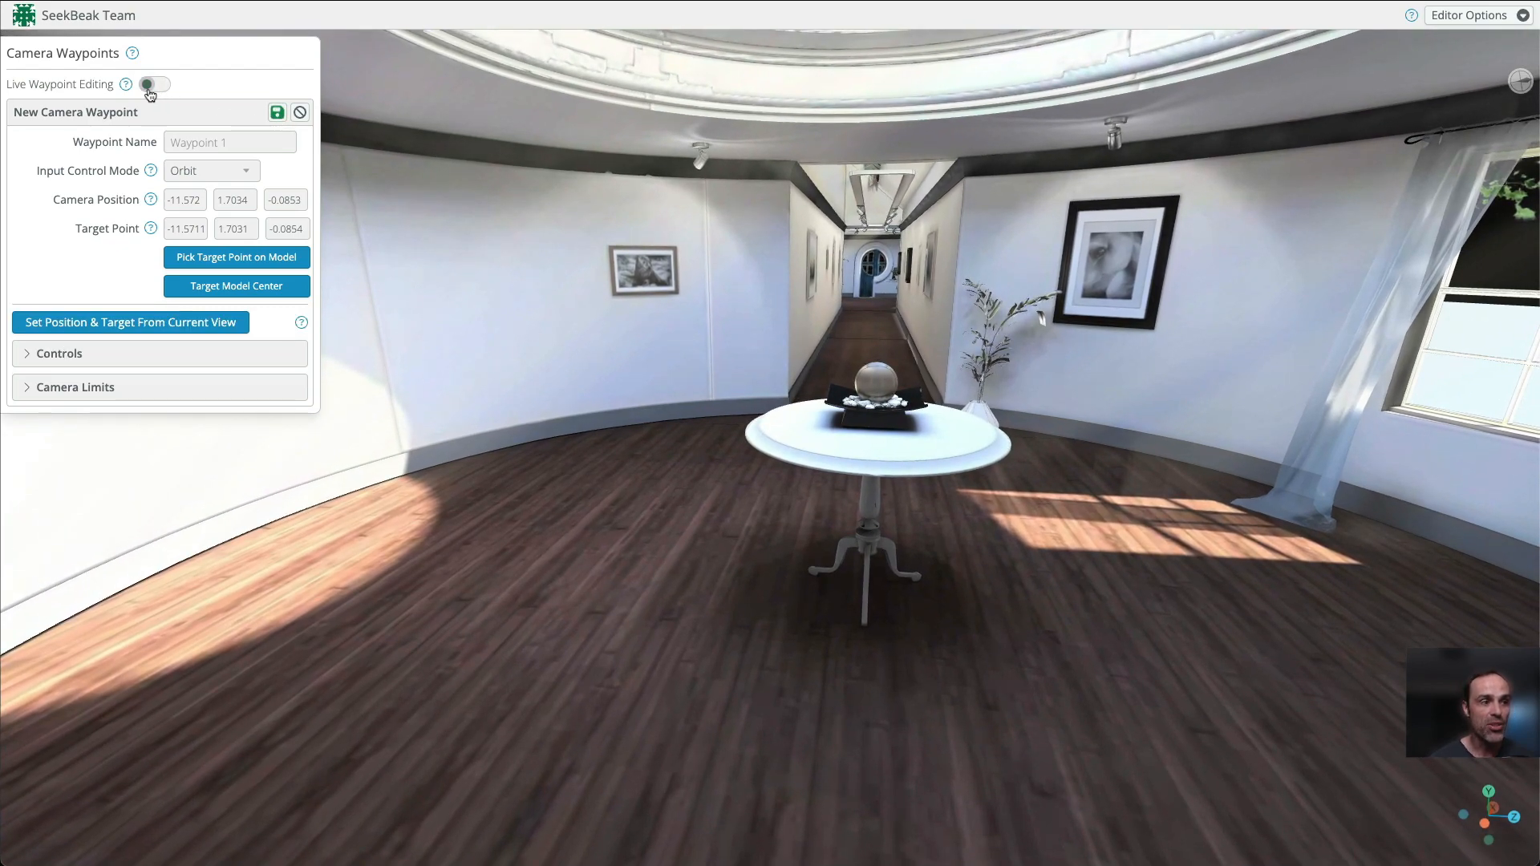
key("d")
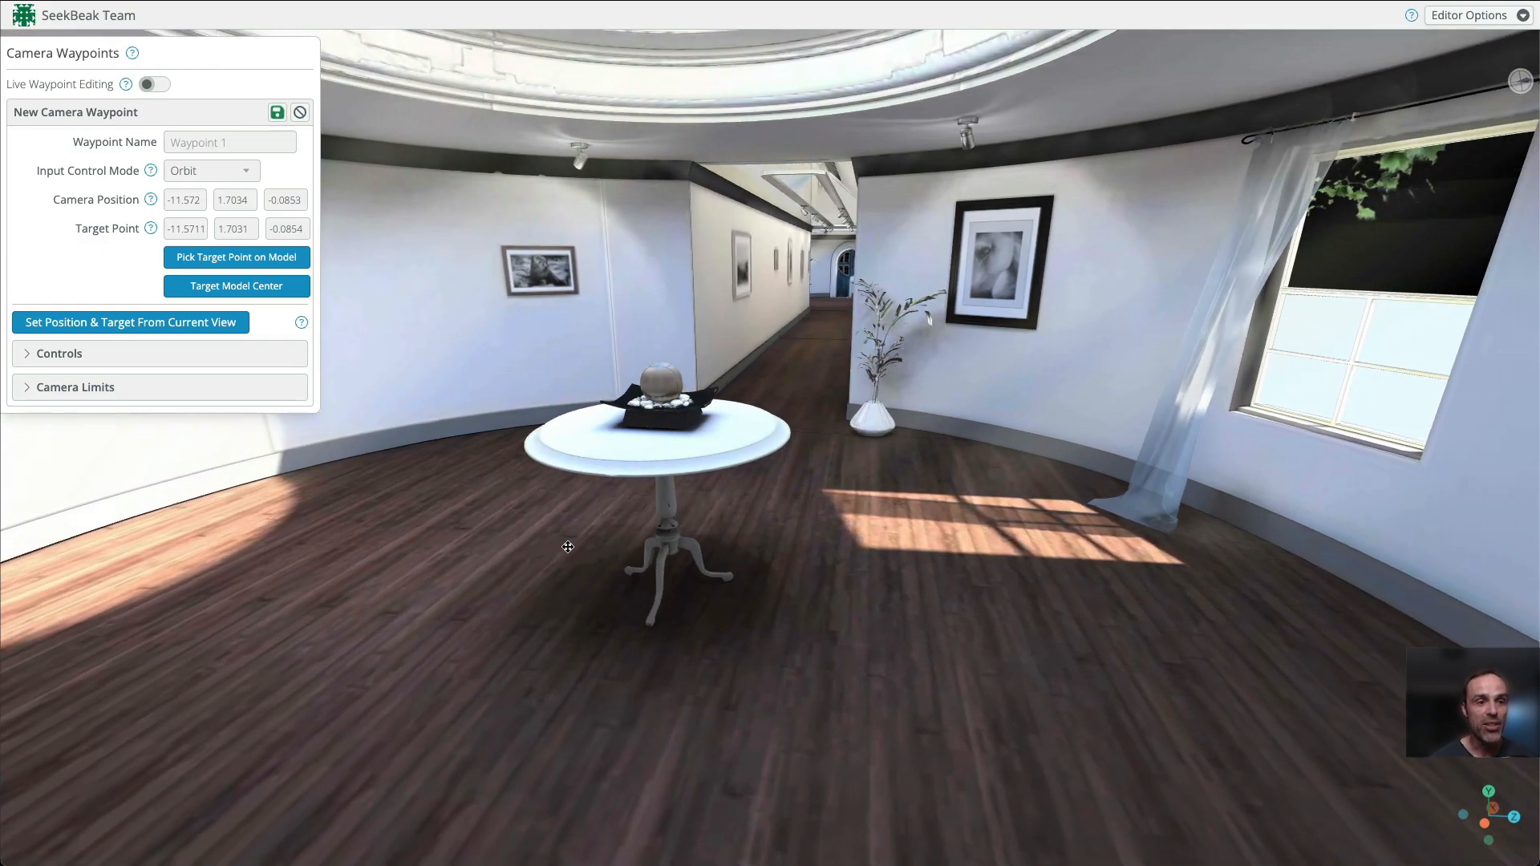
Walk around the table with Live Waypoint Editing off, and switch live editing on to return to the waypoint's view.
left_click_drag(568, 543, 611, 543)
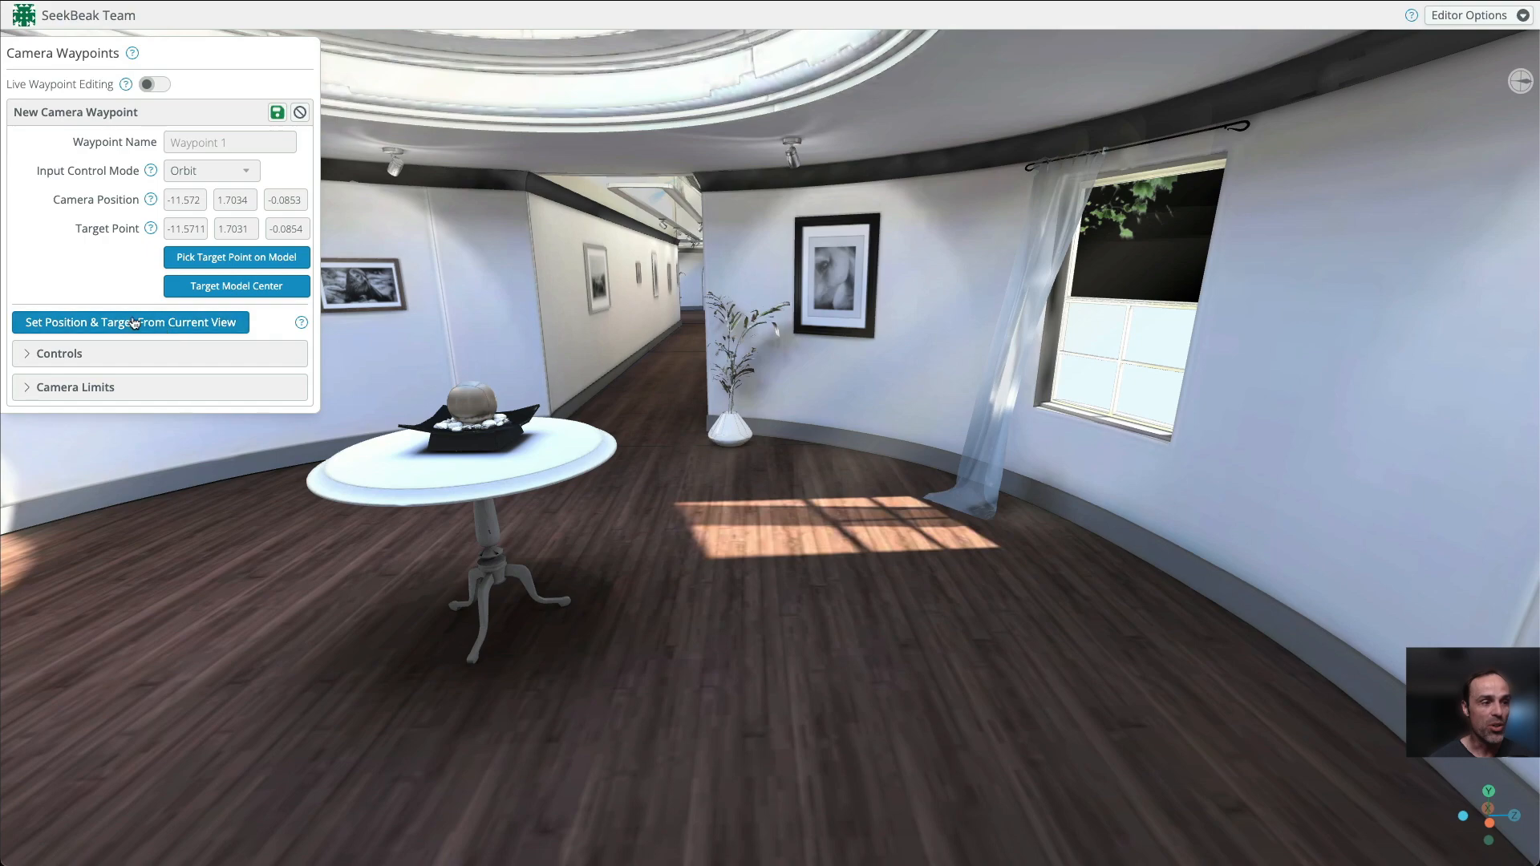
key("a")
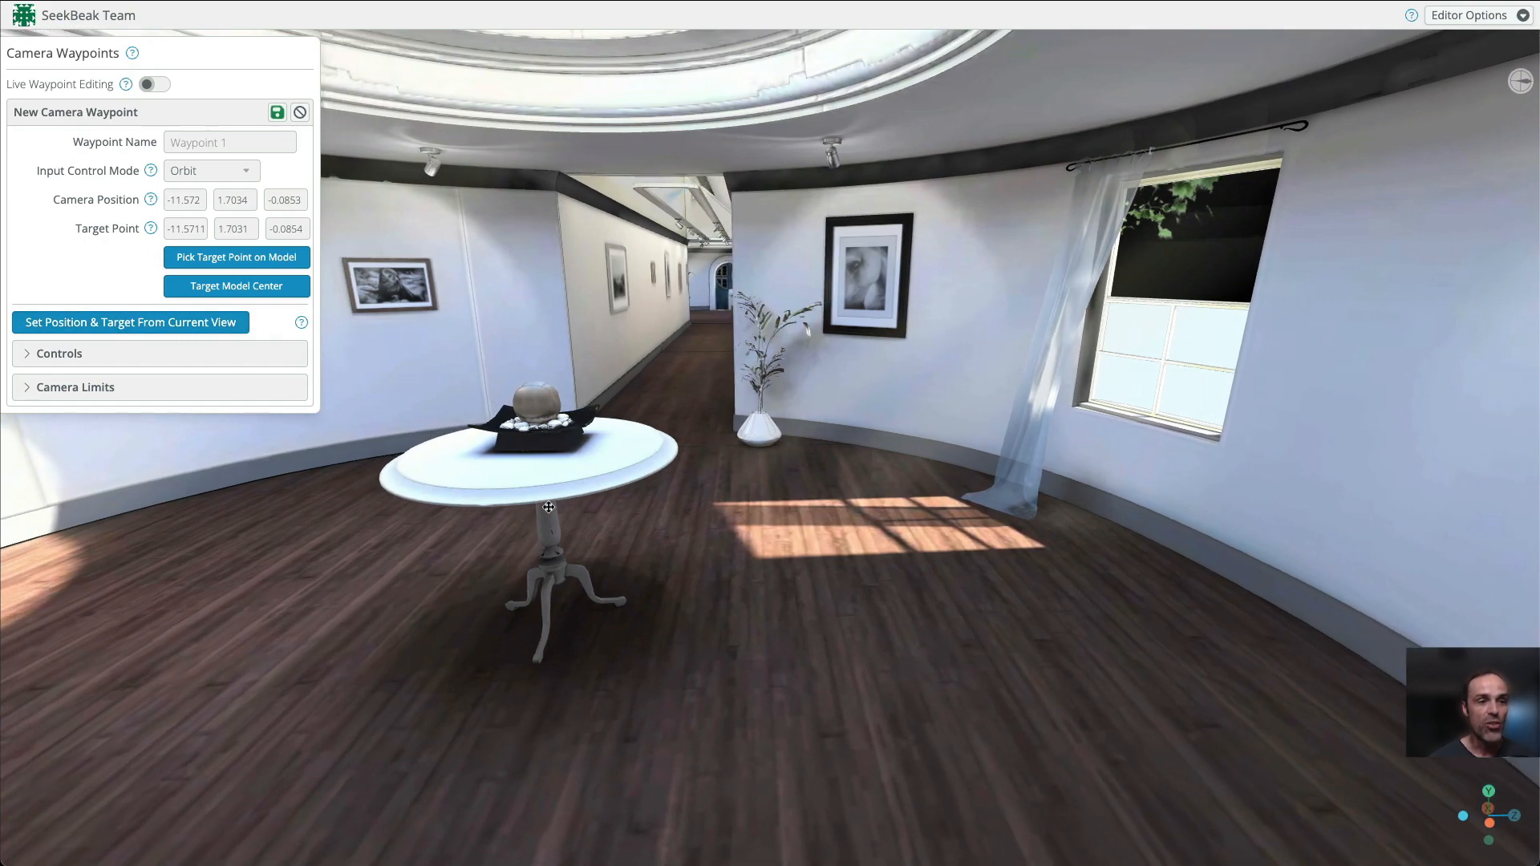
left_click_drag(549, 508, 719, 498)
key("a")
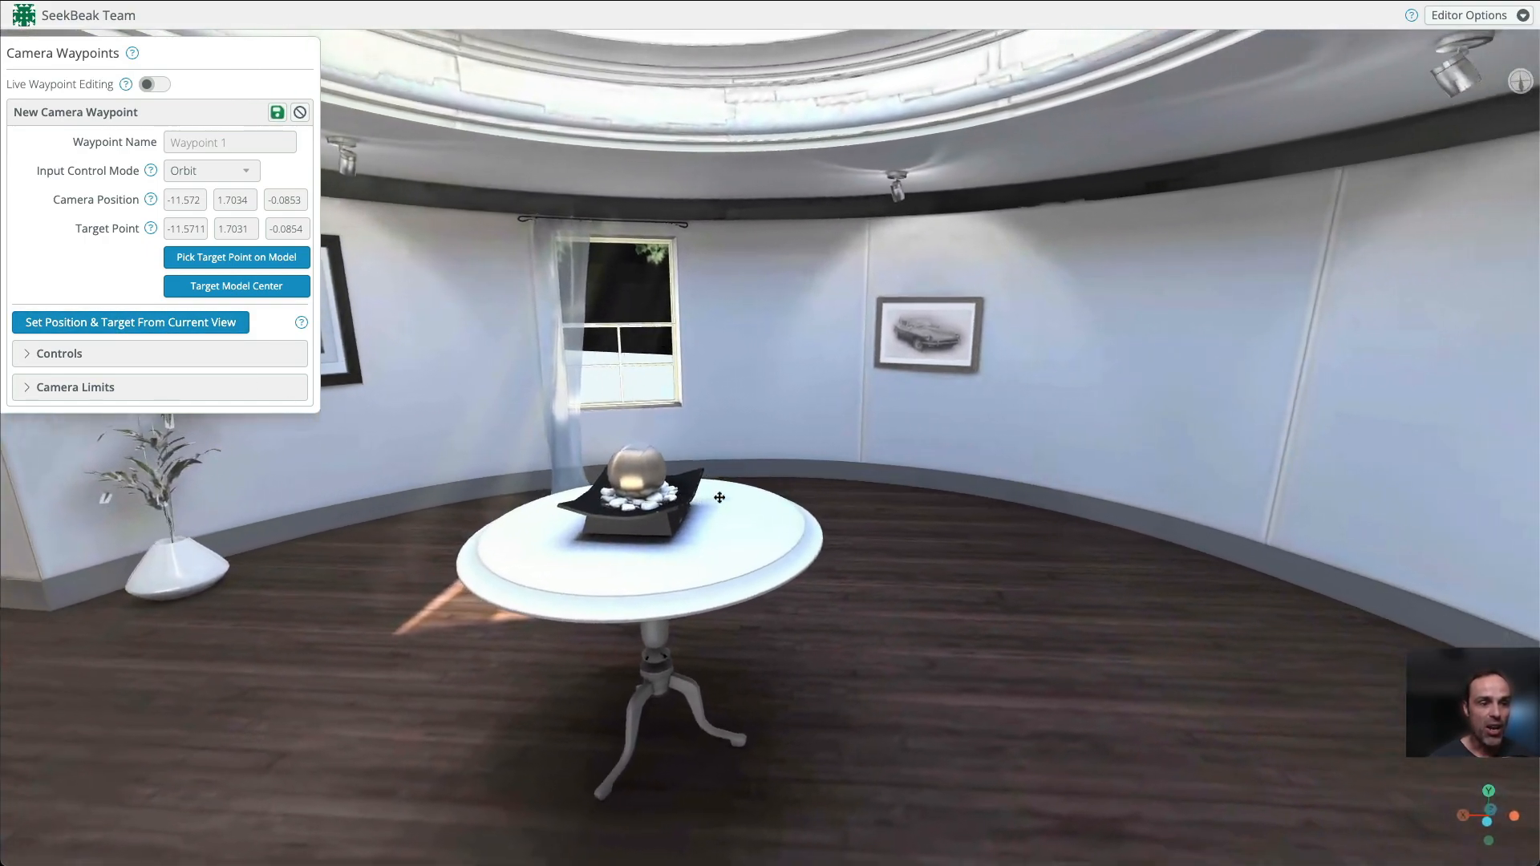
key("a")
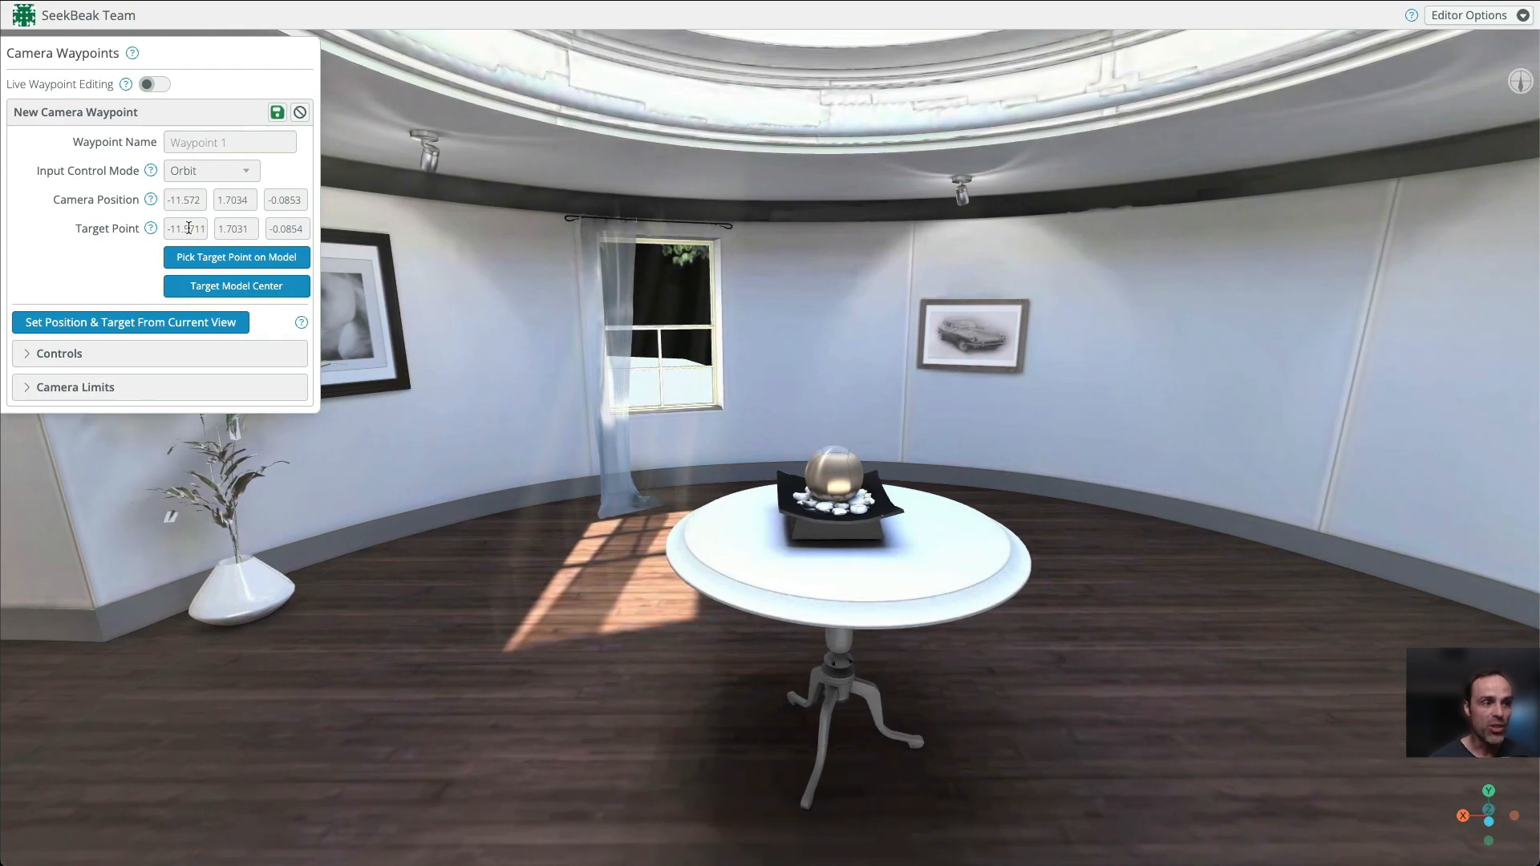
key("a")
key("w")
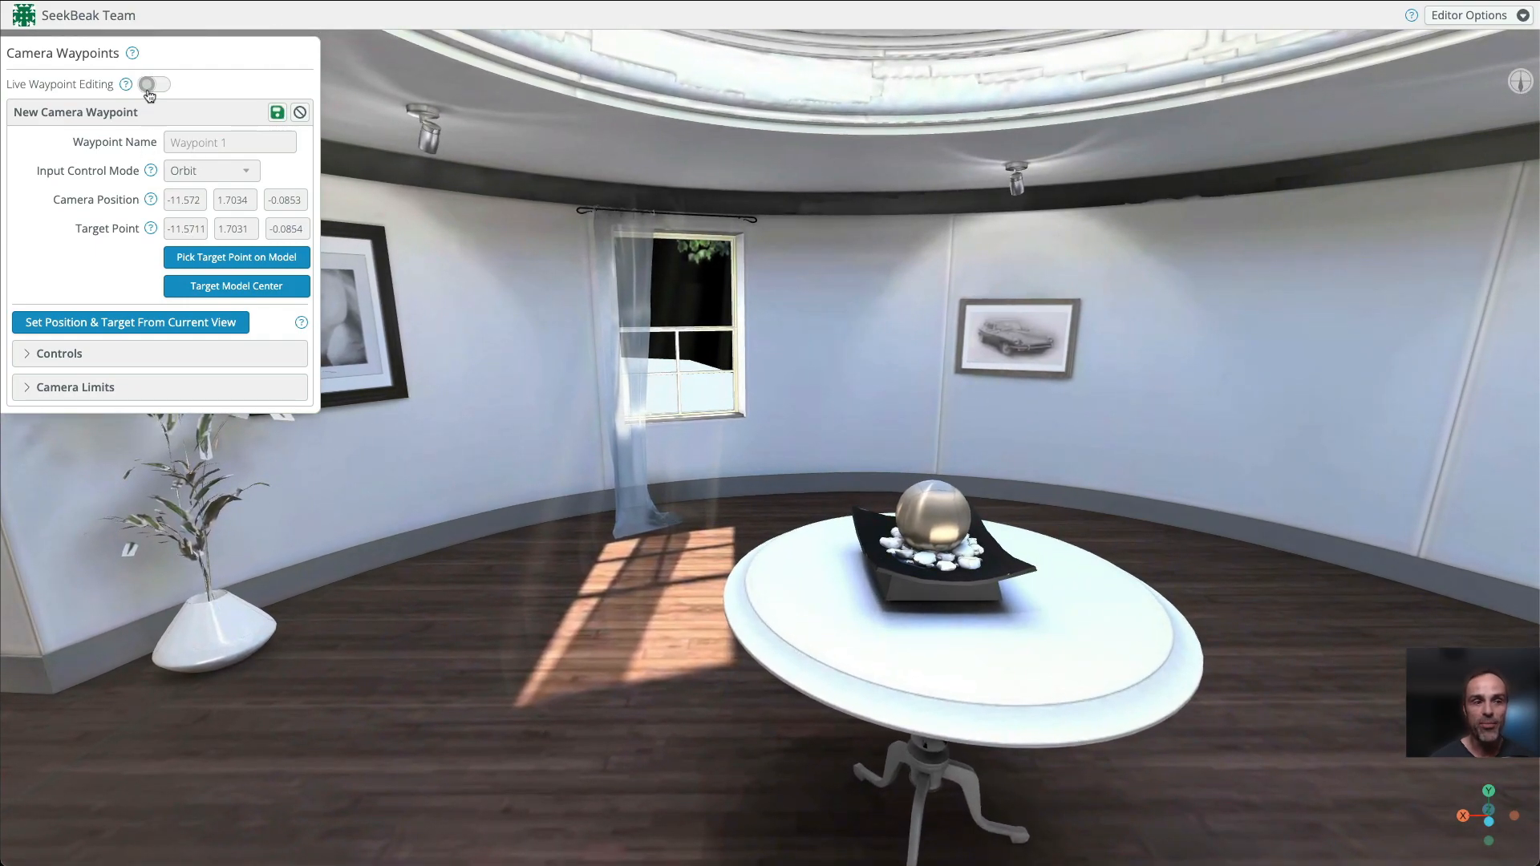
left_click(149, 94)
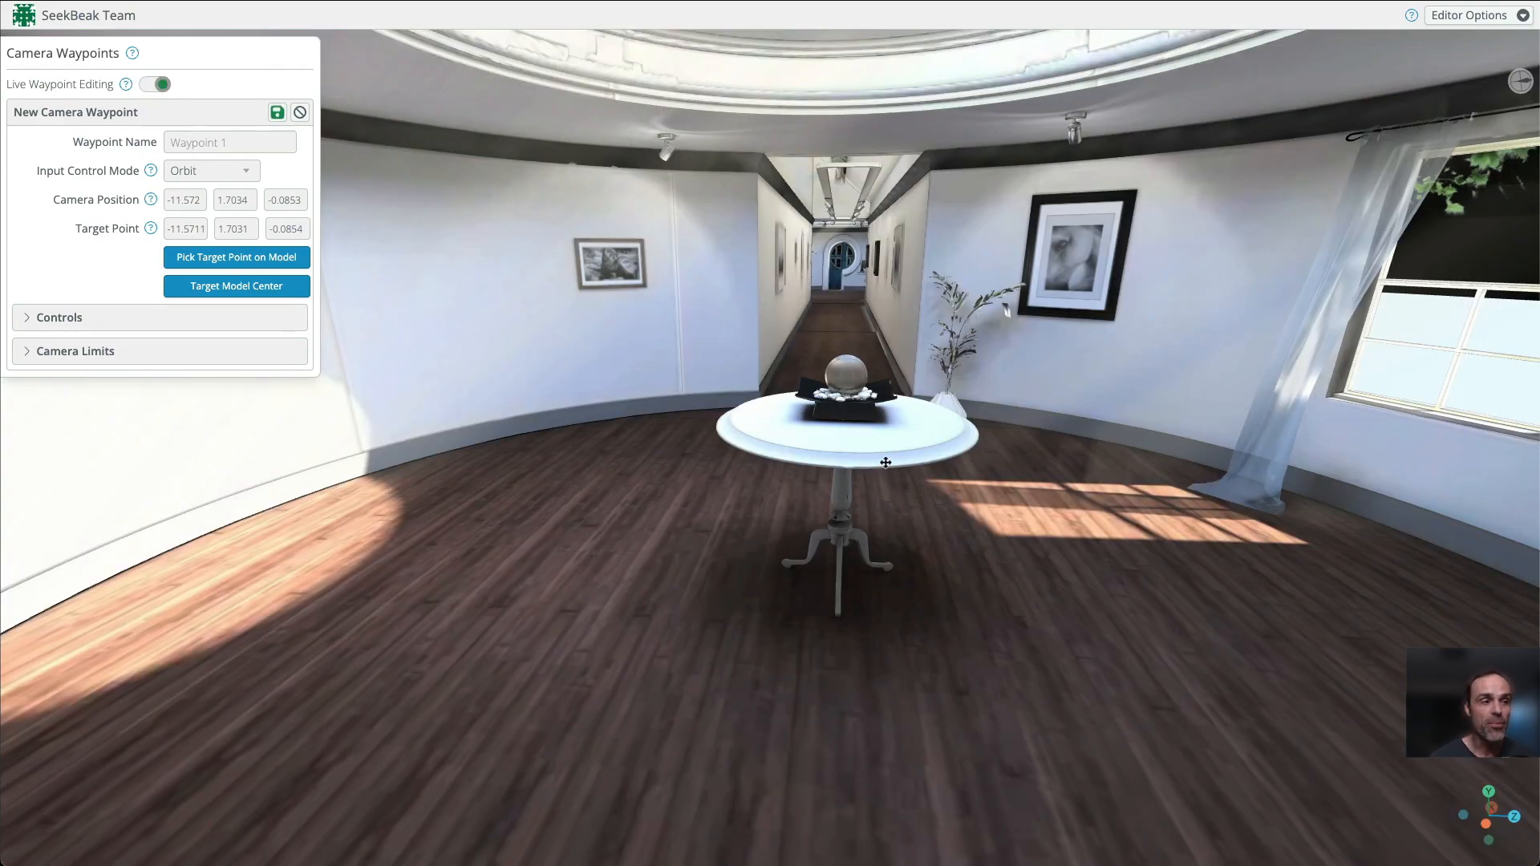
Turn live editing off, move the camera close beside the table, and set the waypoint's position and target from that view.
left_click(149, 96)
left_click_drag(540, 596, 504, 502)
key("w")
key("w")
key("a")
key("s")
right_click_drag(505, 503, 508, 433)
mouse_move(1324, 479)
left_mouse_down()
mouse_move(1309, 479)
mouse_move(1329, 479)
left_mouse_up()
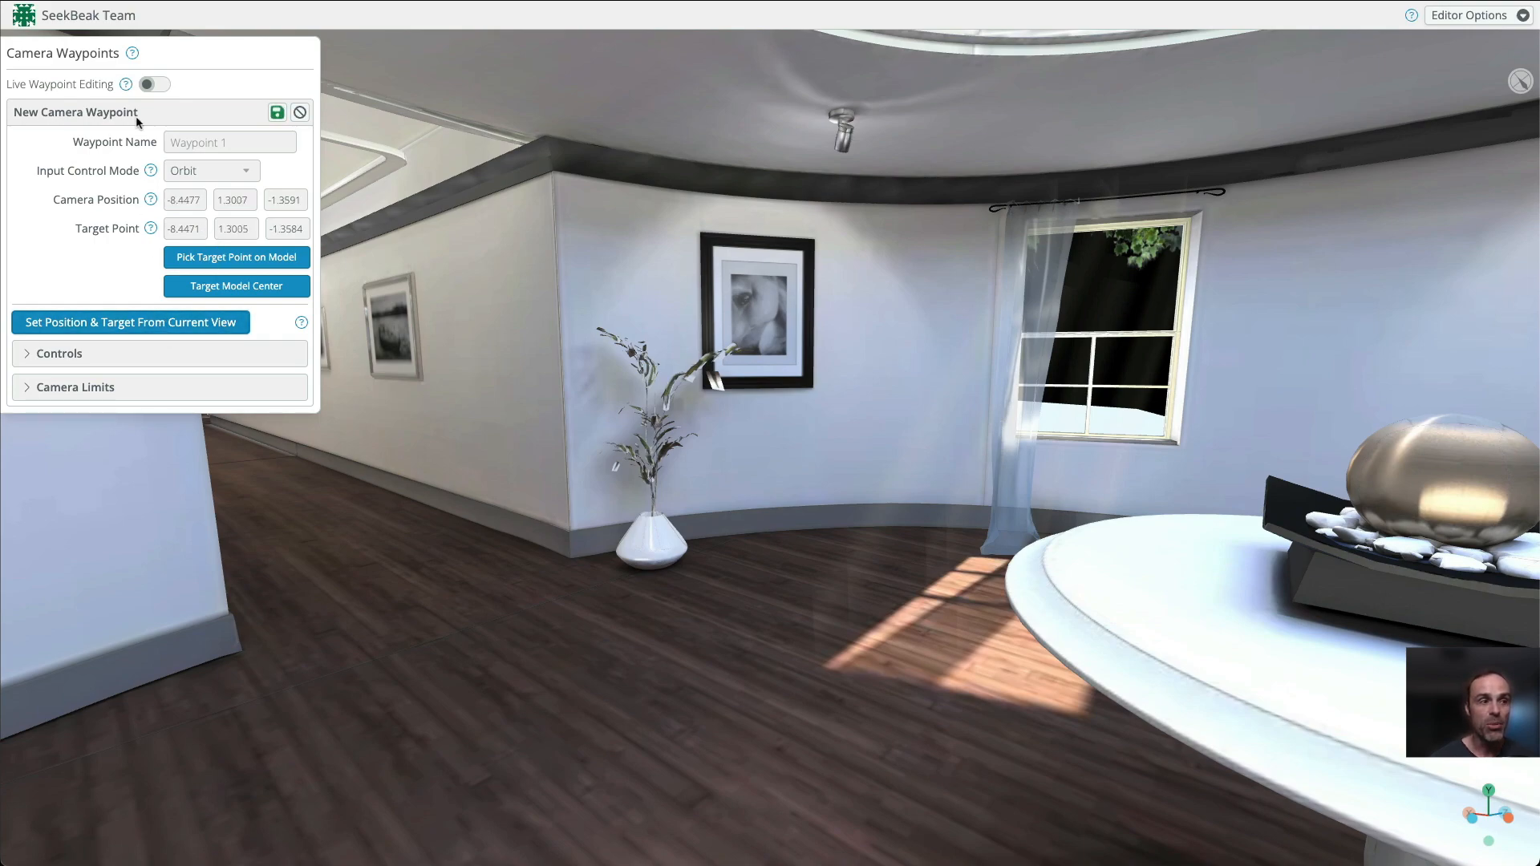
Switch Live Waypoint Editing on and look around the round room from the waypoint's new position beside the table.
left_click(157, 88)
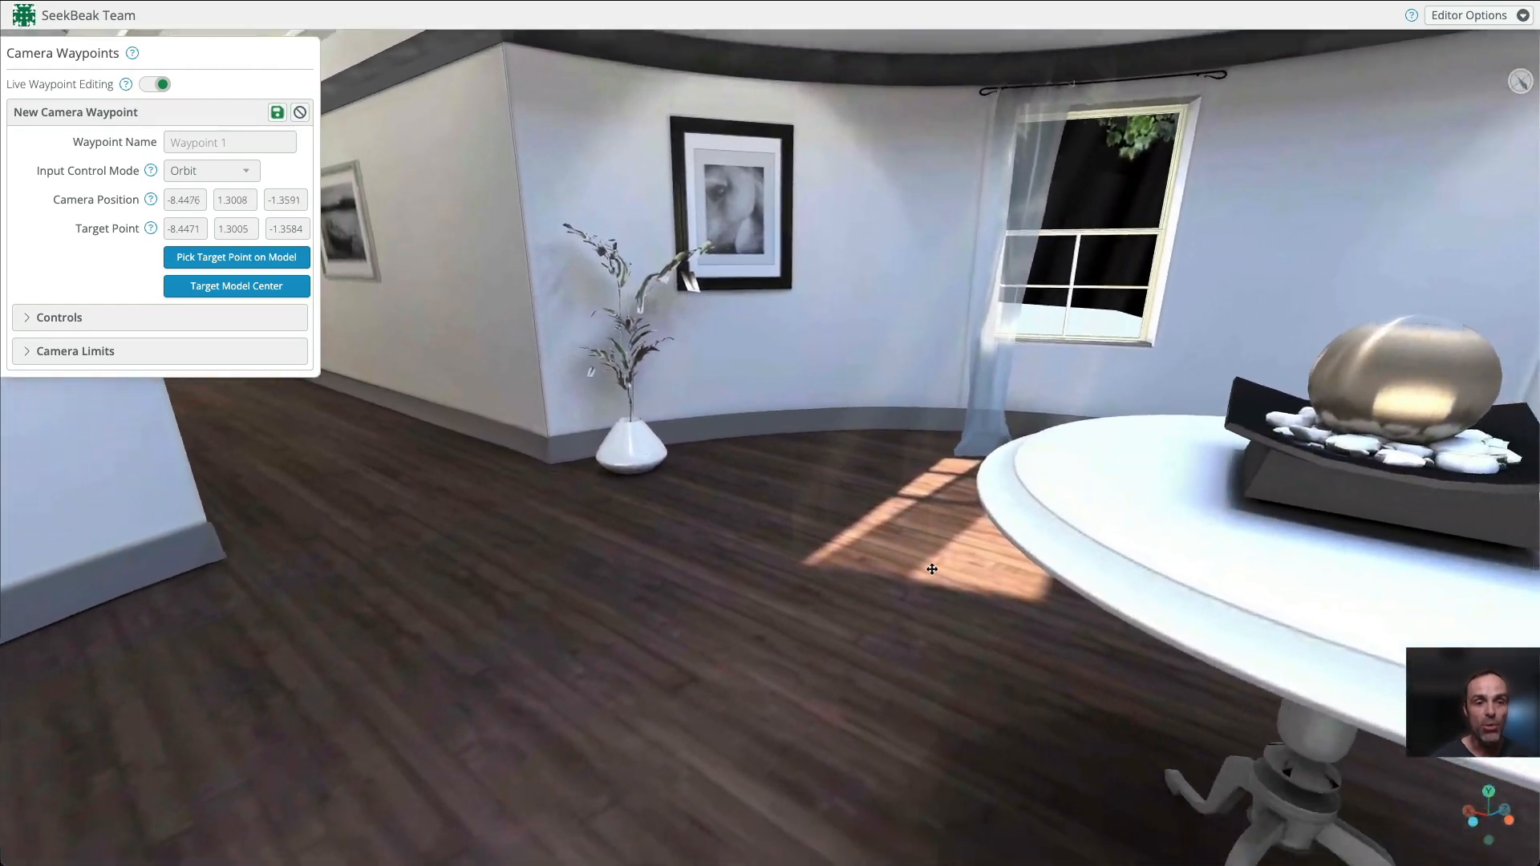
left_click_drag(933, 570, 839, 517)
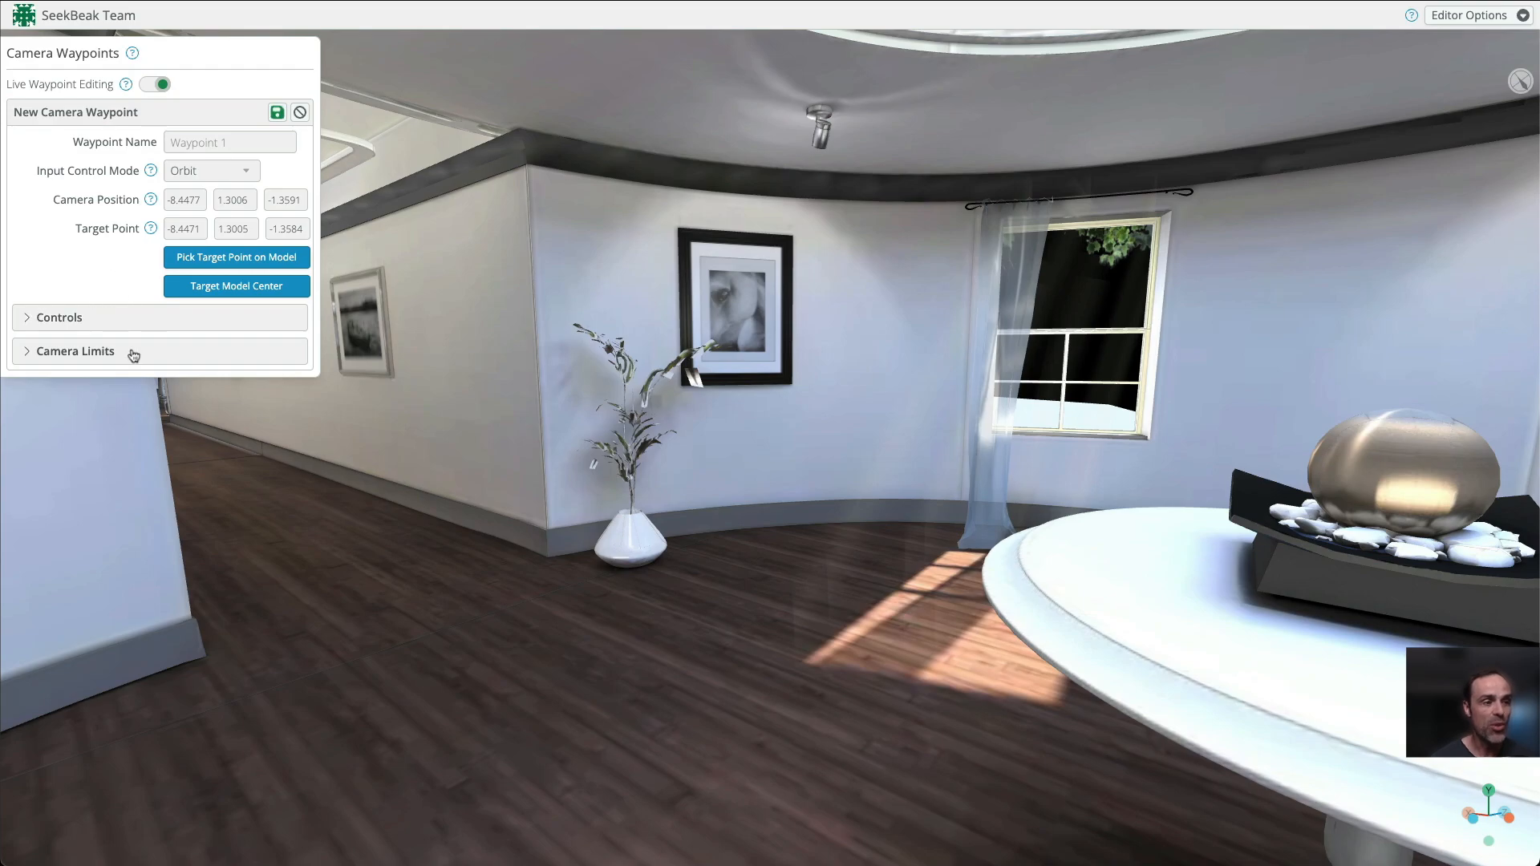
left_click_drag(695, 463, 849, 512)
Set the waypoint's yaw limits to 135 and 206 degrees by recording a horizontal camera sweep across the table, and save them.
left_click(49, 365)
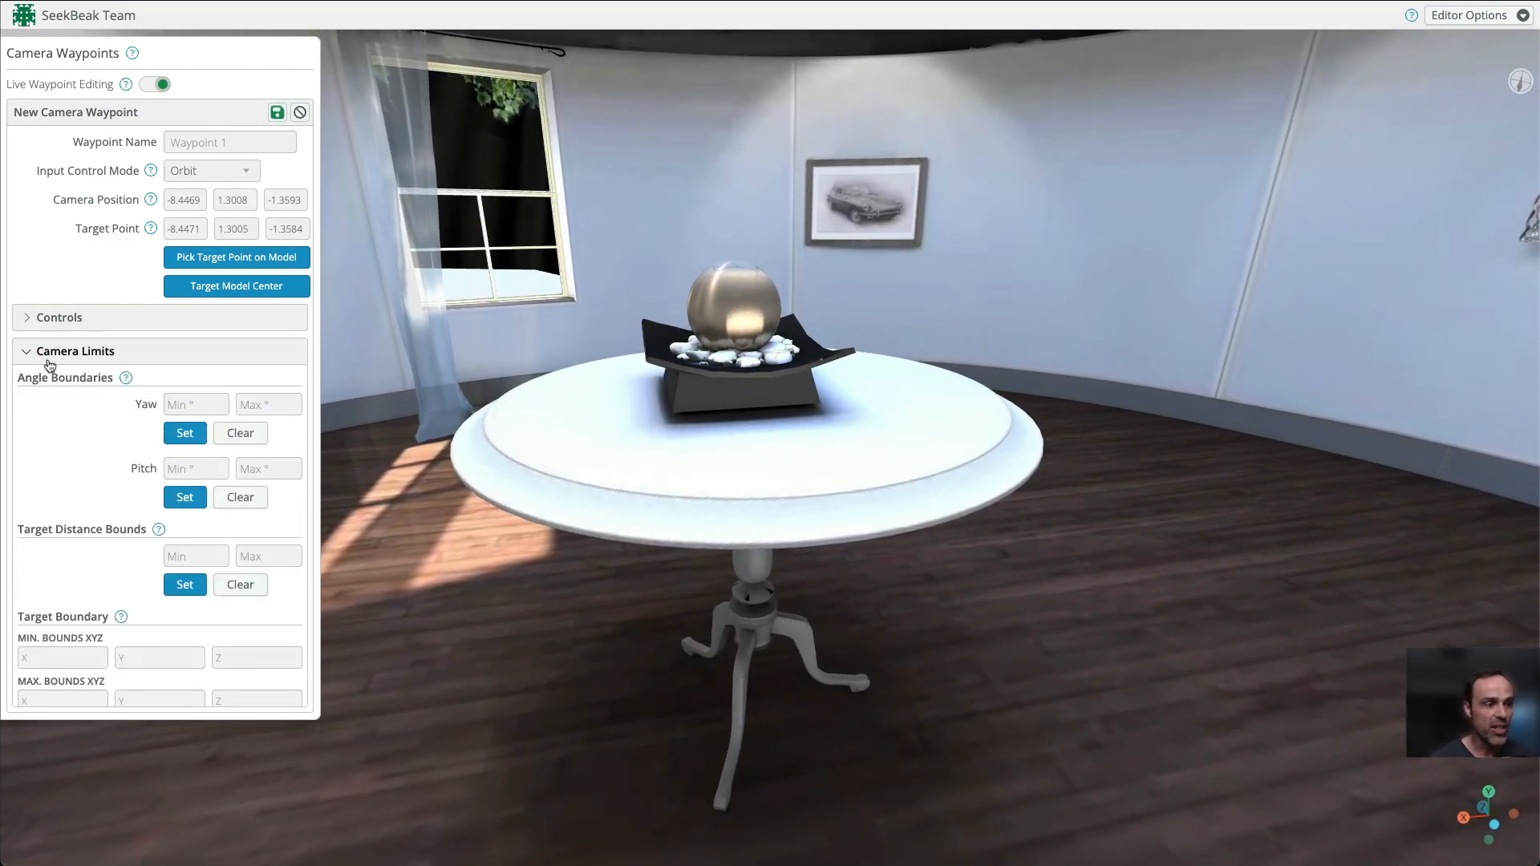
left_click(186, 432)
left_click_drag(321, 438, 597, 409)
left_click(32, 192)
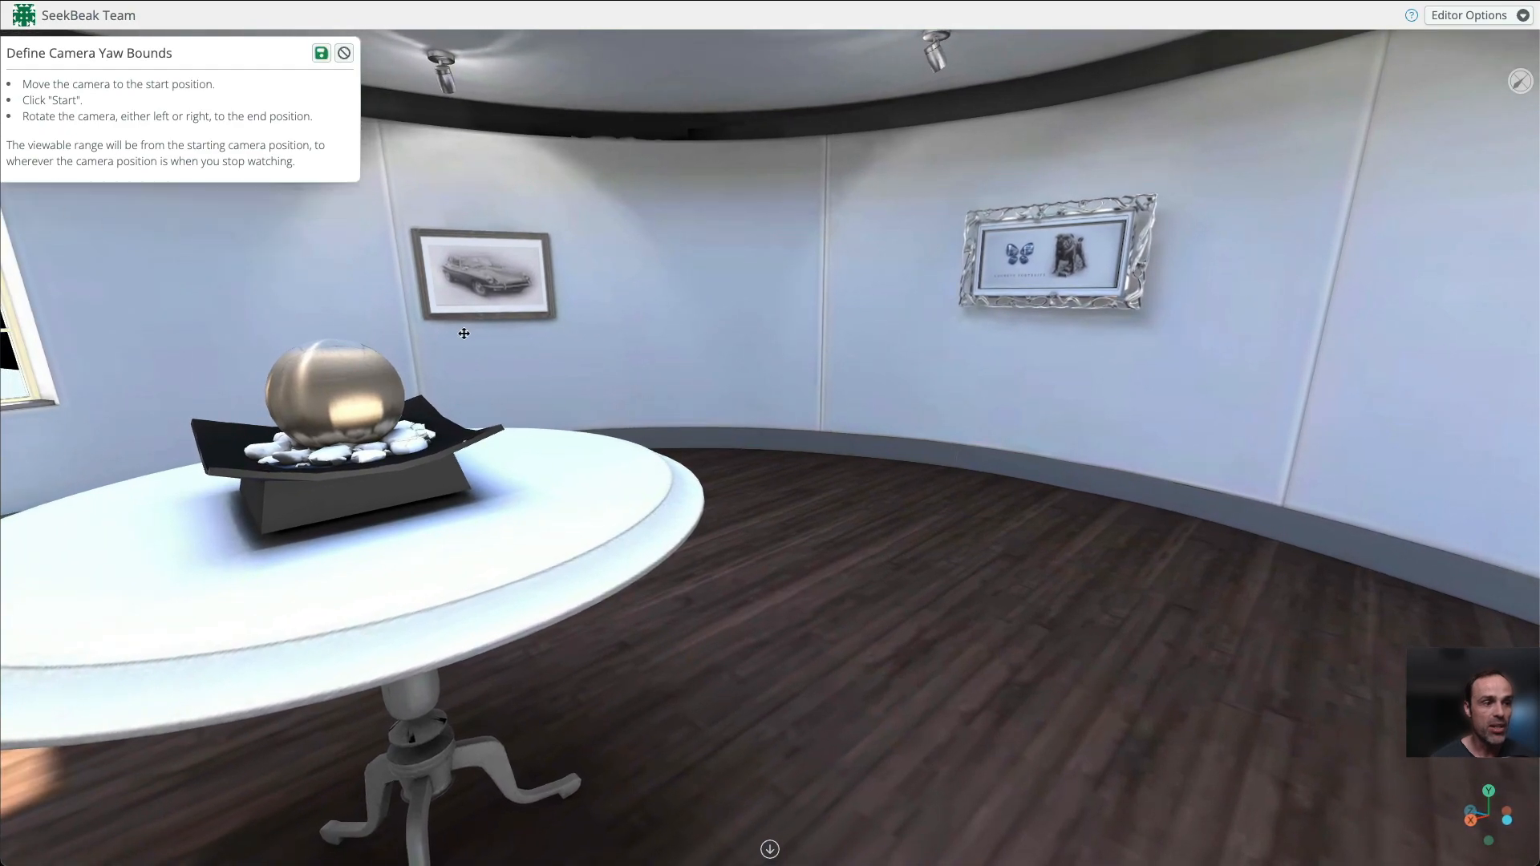
left_click_drag(48, 264, 302, 347)
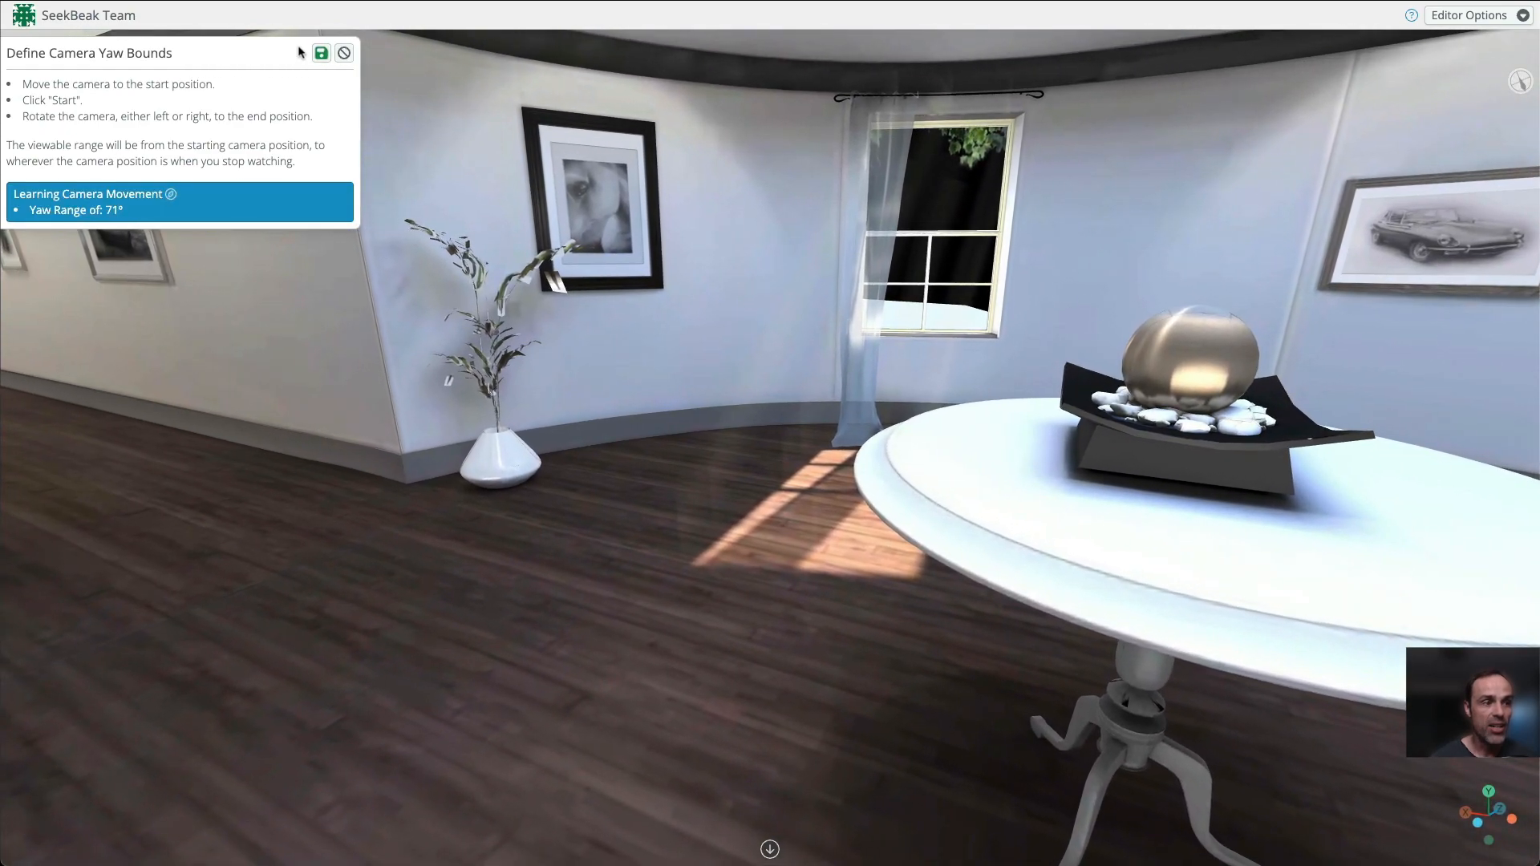
left_click(320, 54)
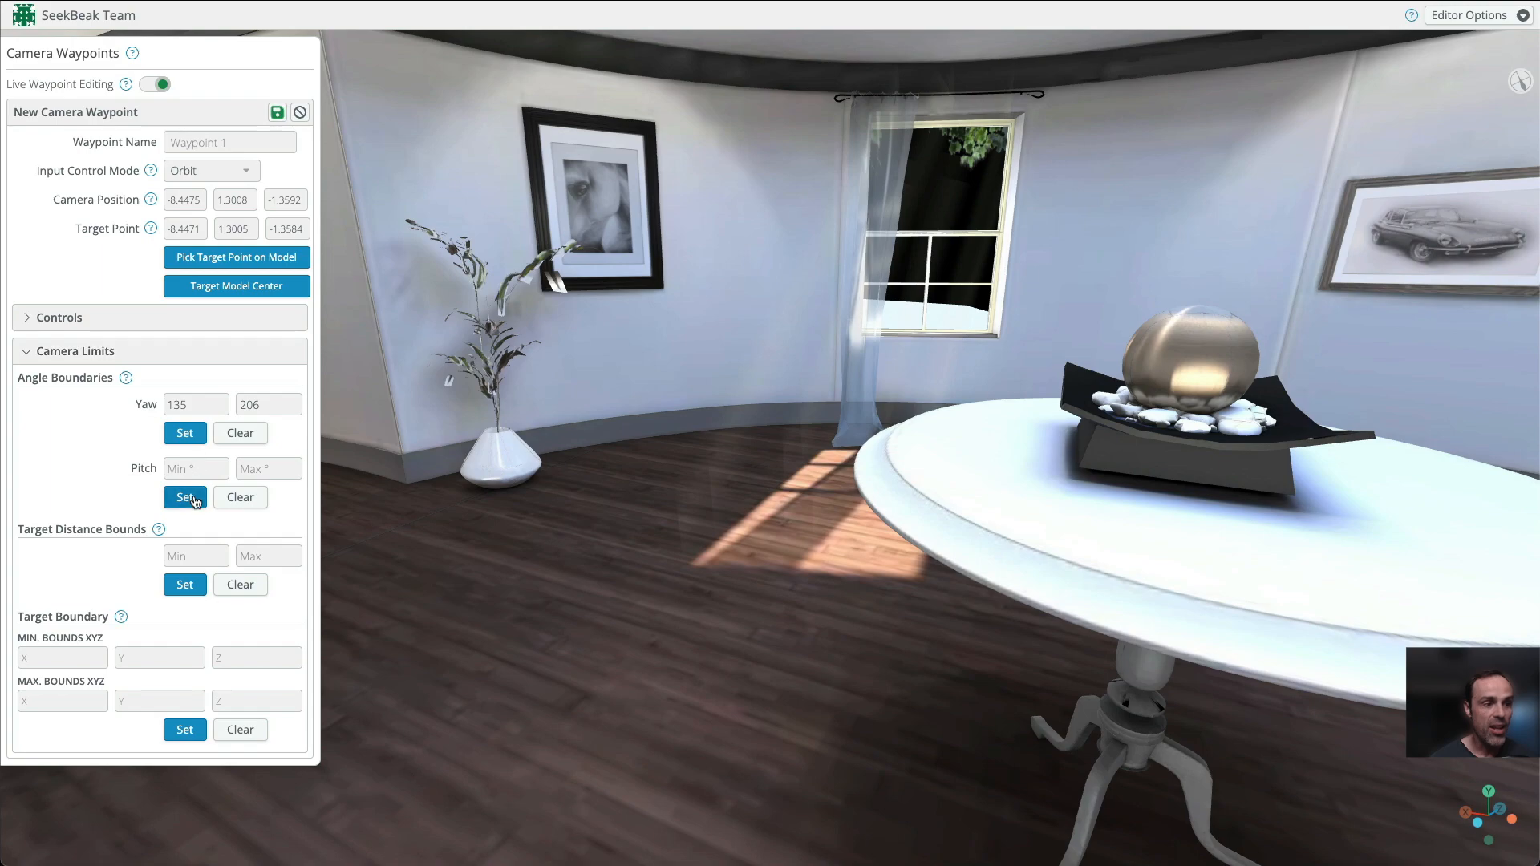
Set the waypoint's pitch limits to 48 and 95 degrees by recording an up-and-down camera movement, and save them.
left_click(185, 497)
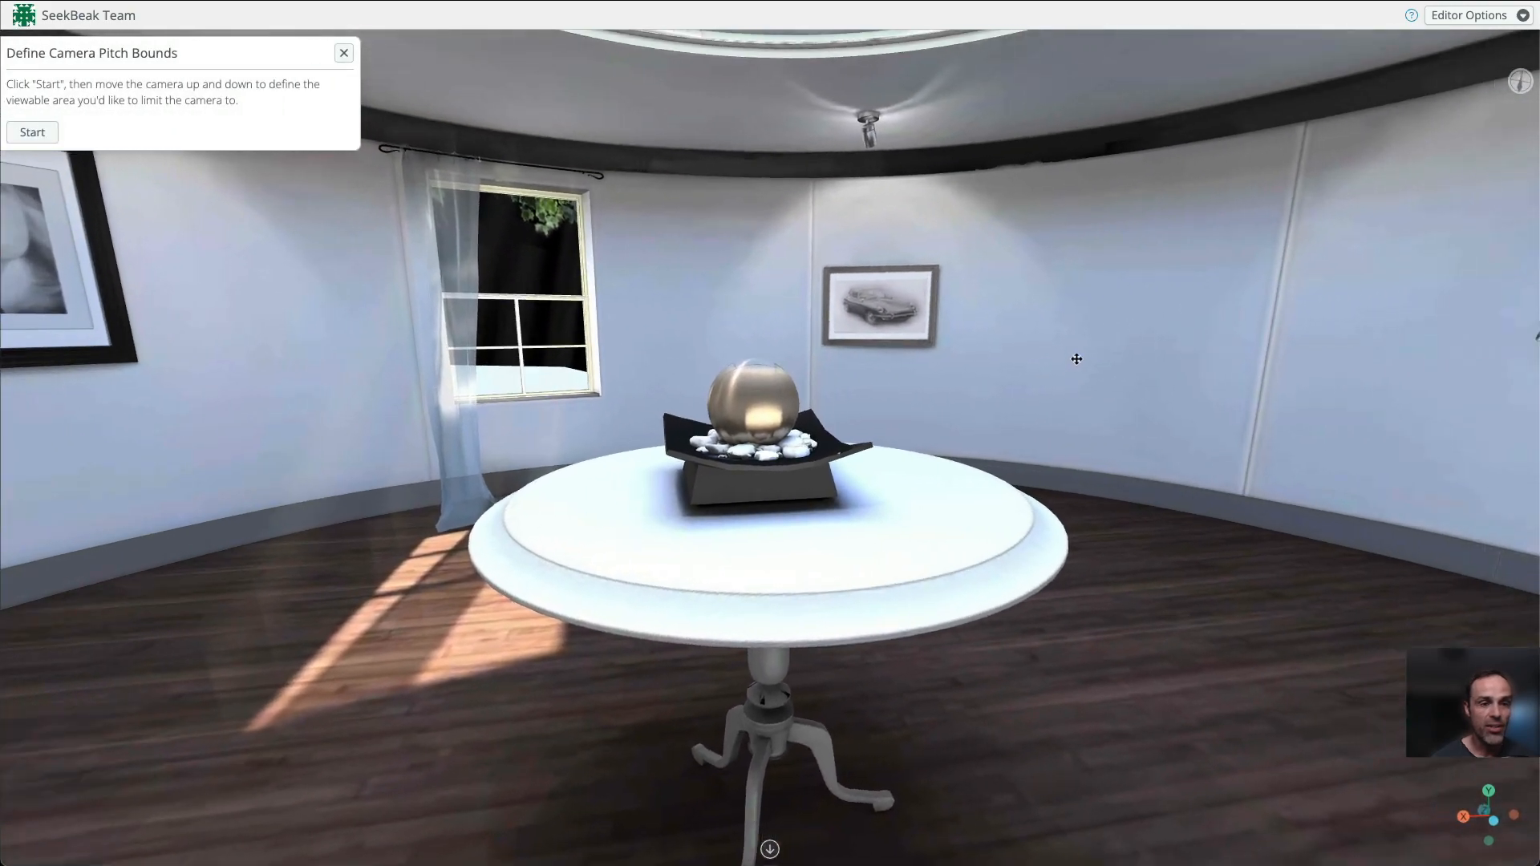
left_click(33, 132)
left_click_drag(241, 361, 713, 337)
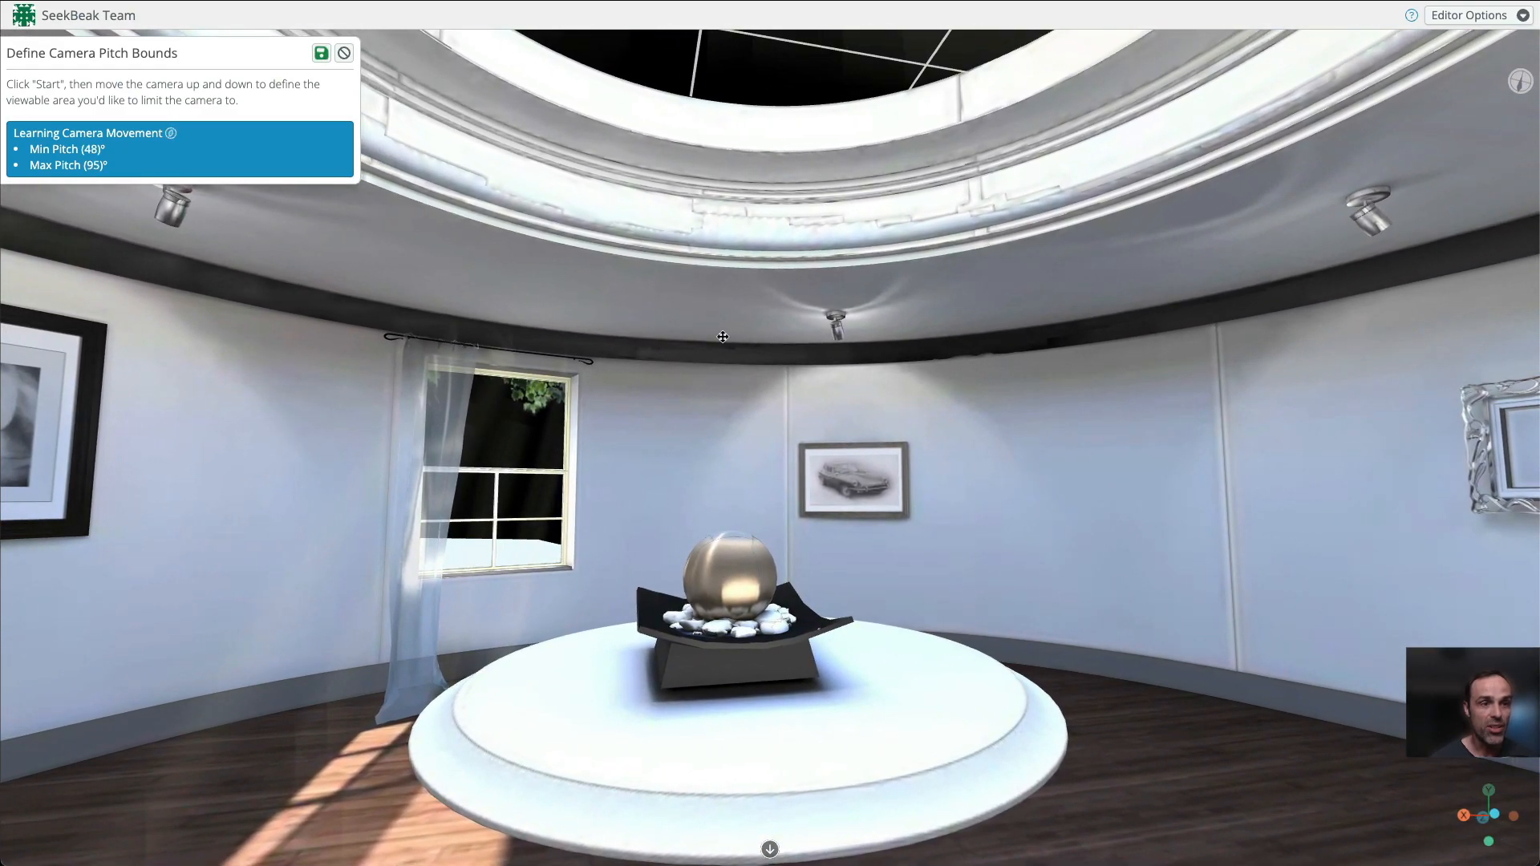
left_click(321, 54)
Test the yaw and pitch limits with Live Waypoint Editing on, and switch it off to view the table without limits.
left_click_drag(908, 579, 397, 40)
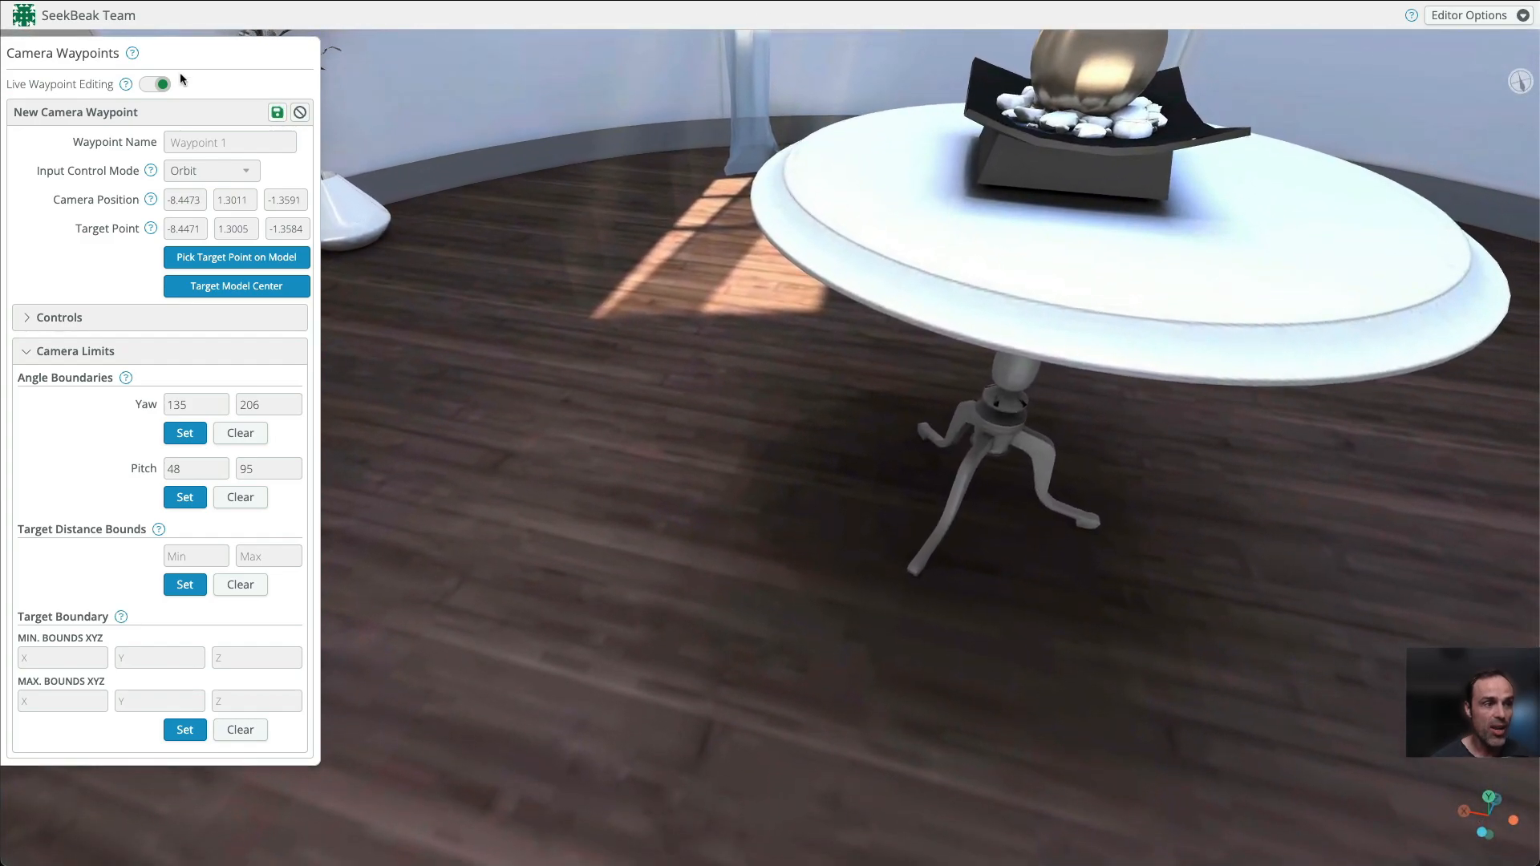
left_click(155, 84)
left_click_drag(975, 205, 541, 151)
scroll(585, 179, "down", 10)
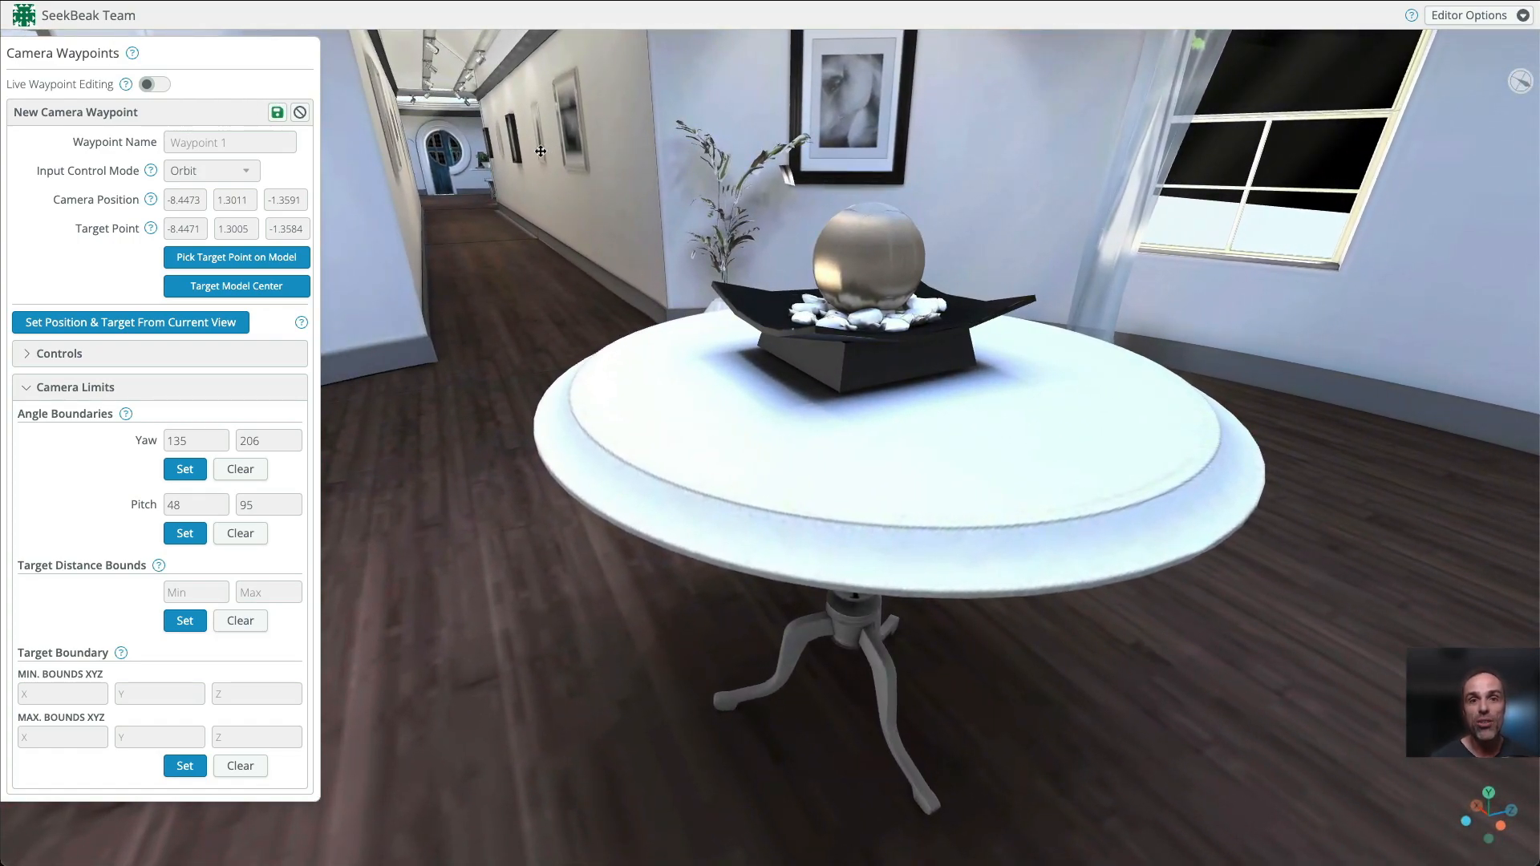